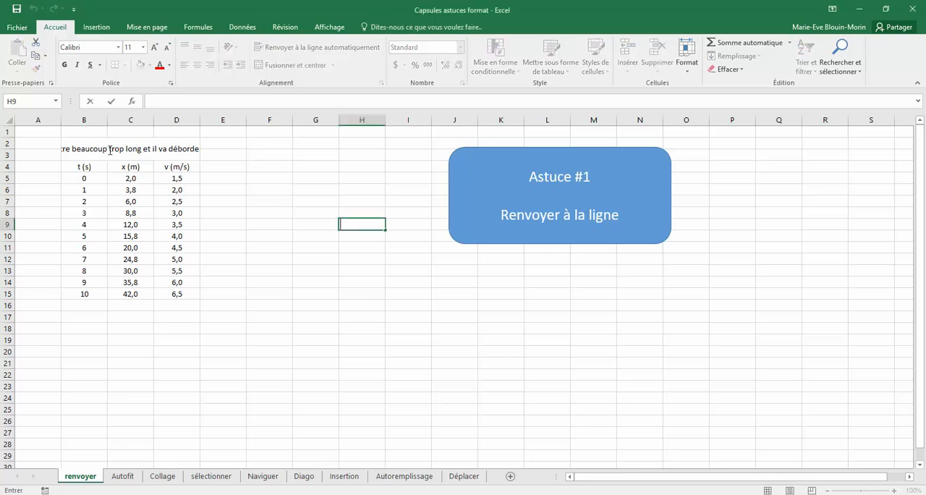
- Try automatic text wrapping on the overlong title in merged cell B2, and undo it
click(109, 150)
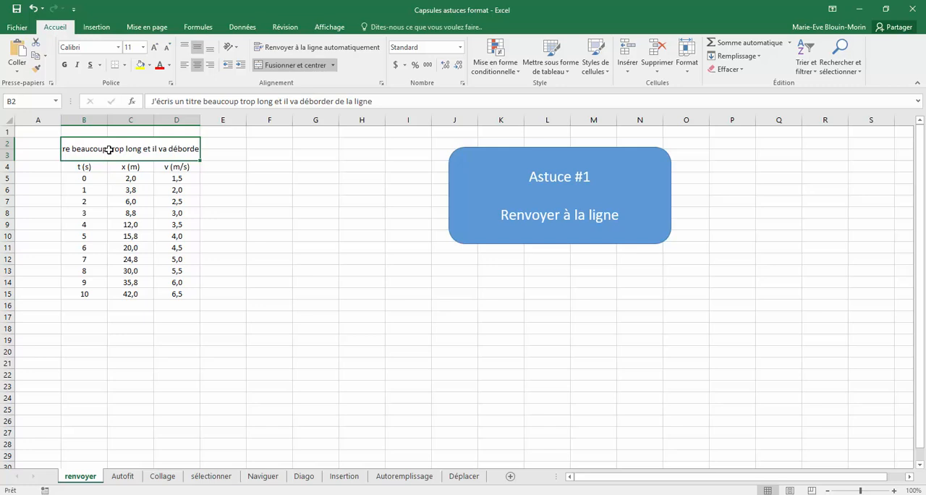
click(281, 49)
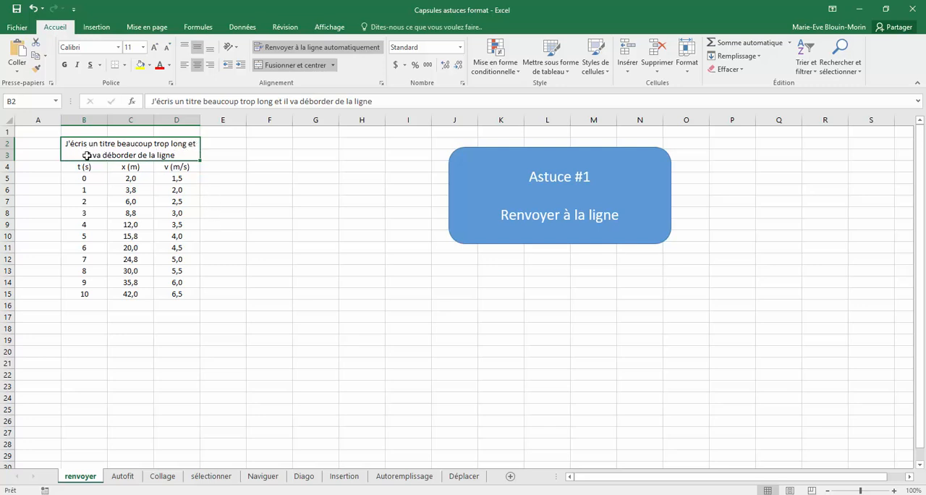
click(34, 9)
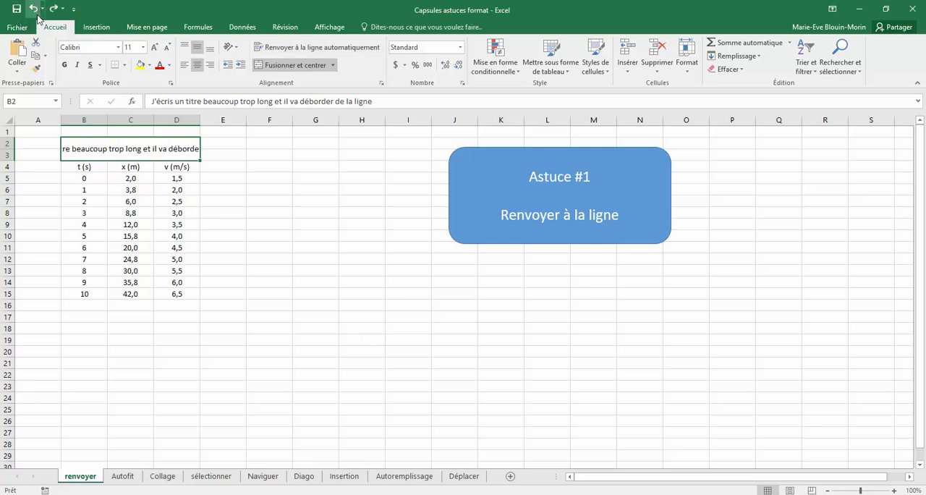
- Insert a manual line break before "long" in the title text of merged cell B2
double_click(126, 149)
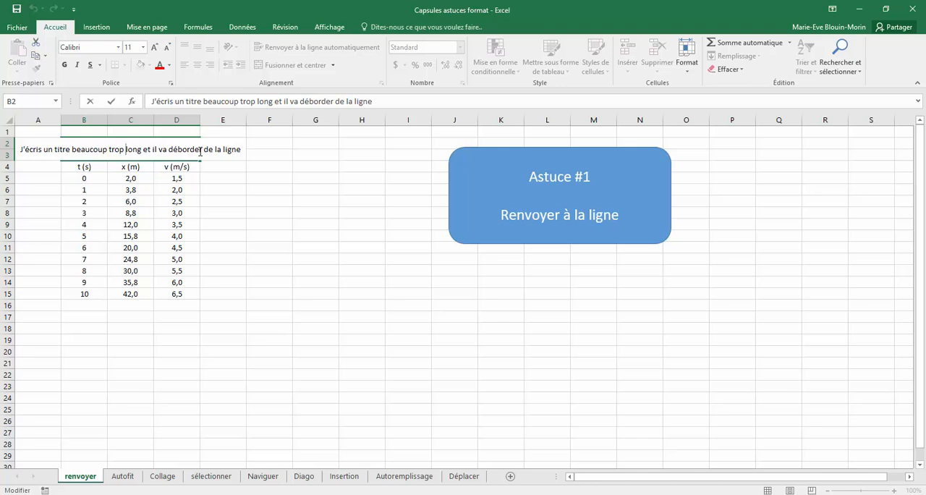
key(alt)
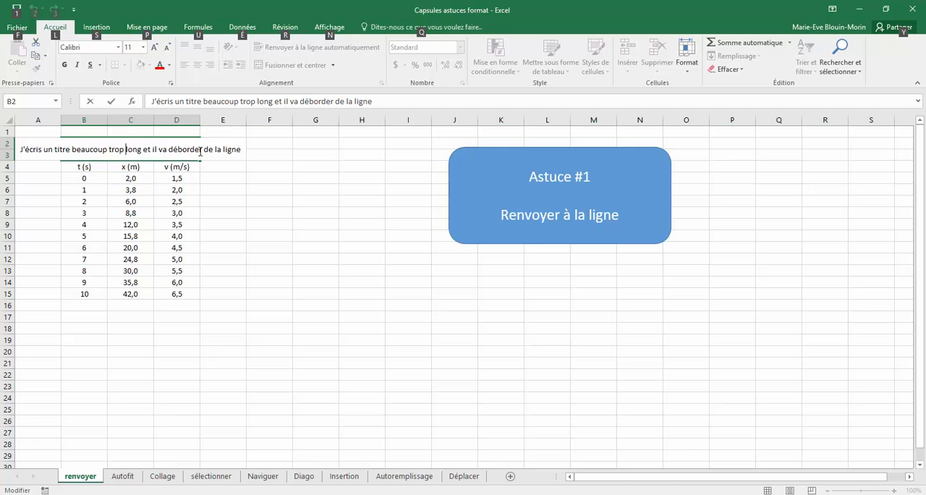
key(alt+Return)
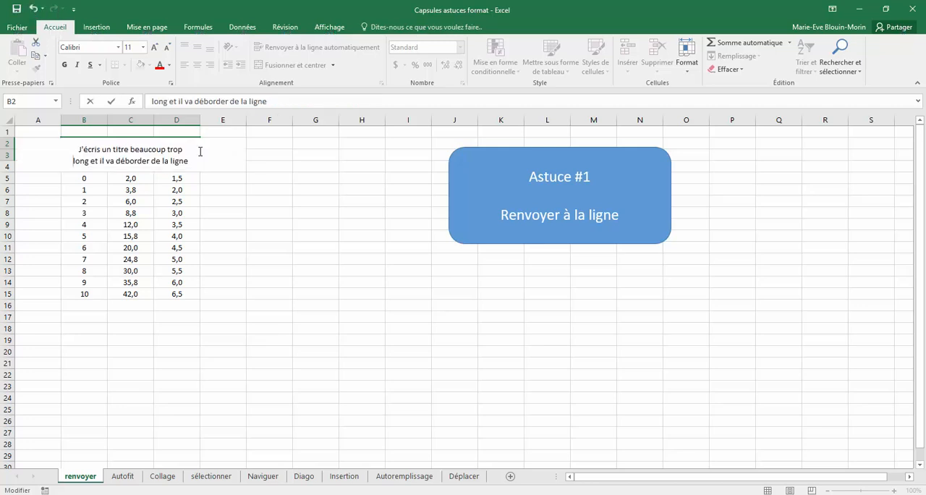
click(325, 251)
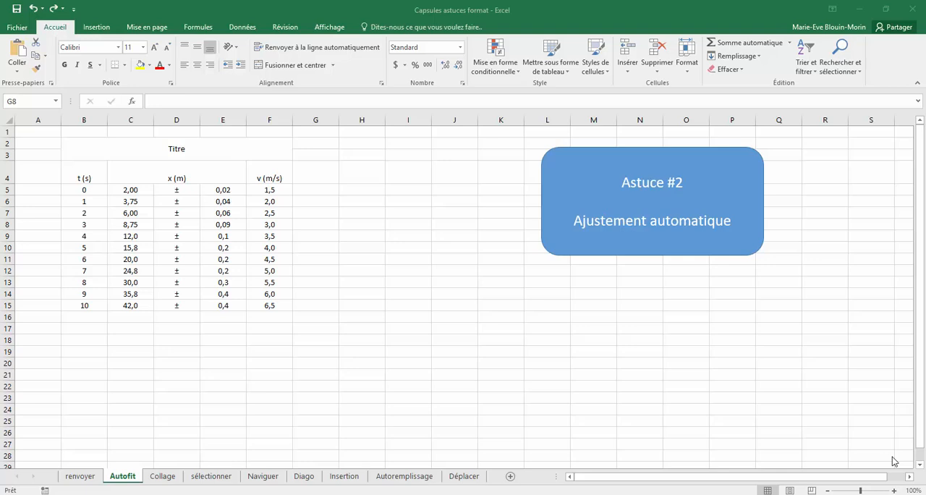
- AutoFit the width of column D, which holds the ± signs, and the height of header row 4
click(190, 190)
drag(189, 189, 191, 305)
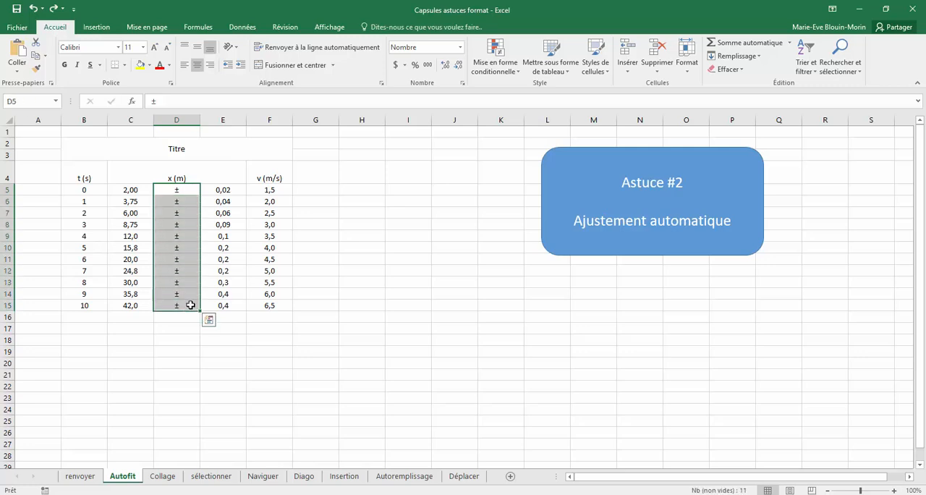
click(186, 119)
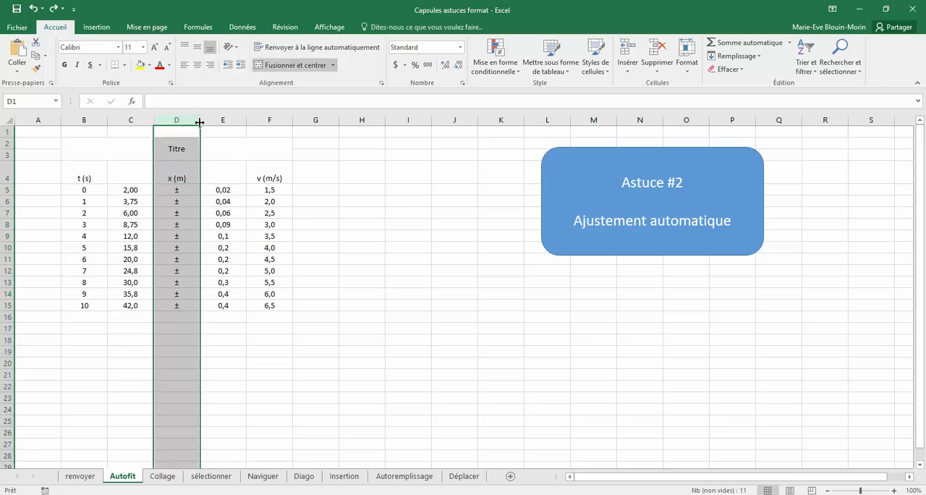
double_click(200, 122)
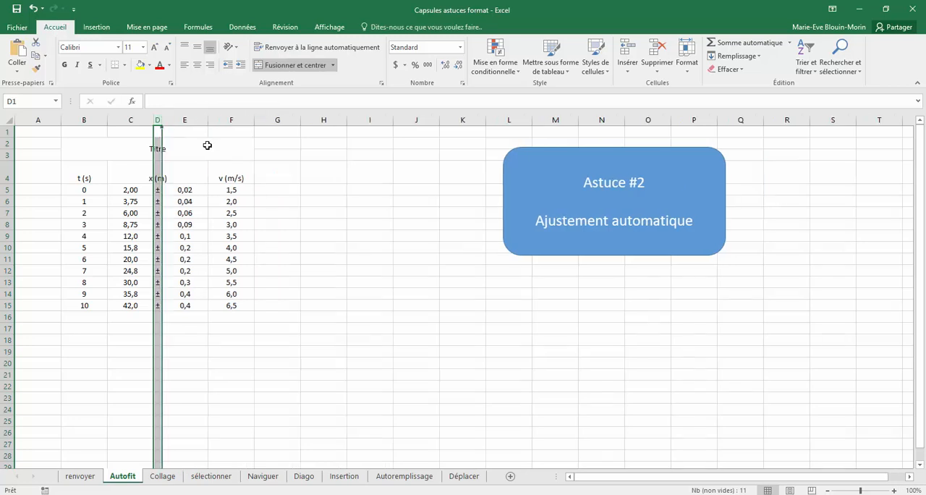
click(311, 256)
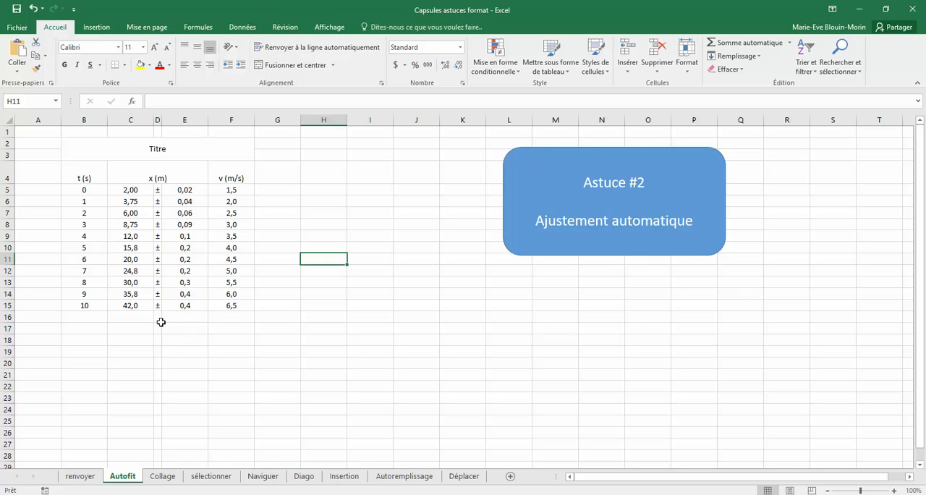
click(4, 171)
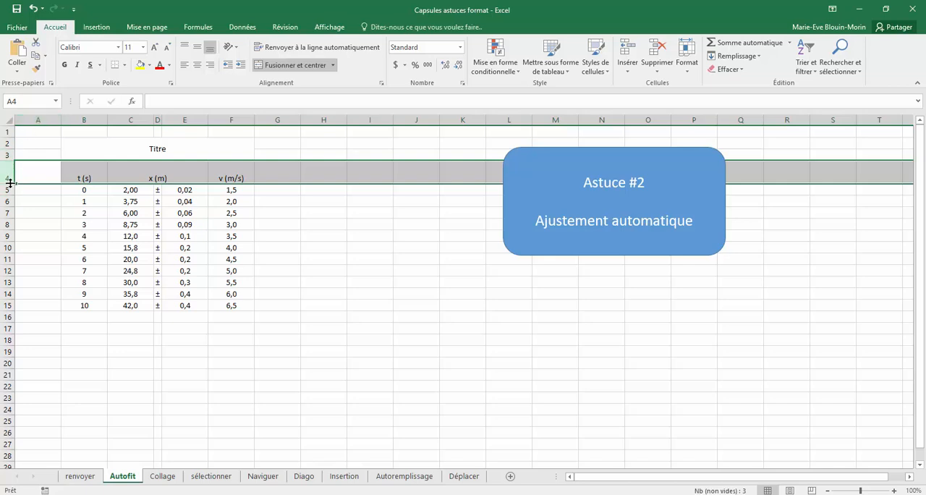
double_click(9, 184)
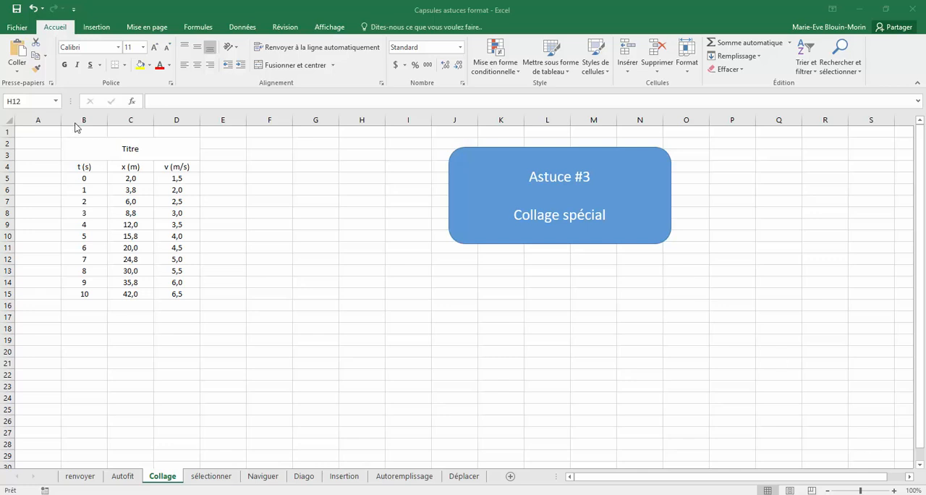
- Copy the whole table B2:D15 and open the paste options for destination cell F4
drag(80, 147, 98, 294)
key(ctrl+c)
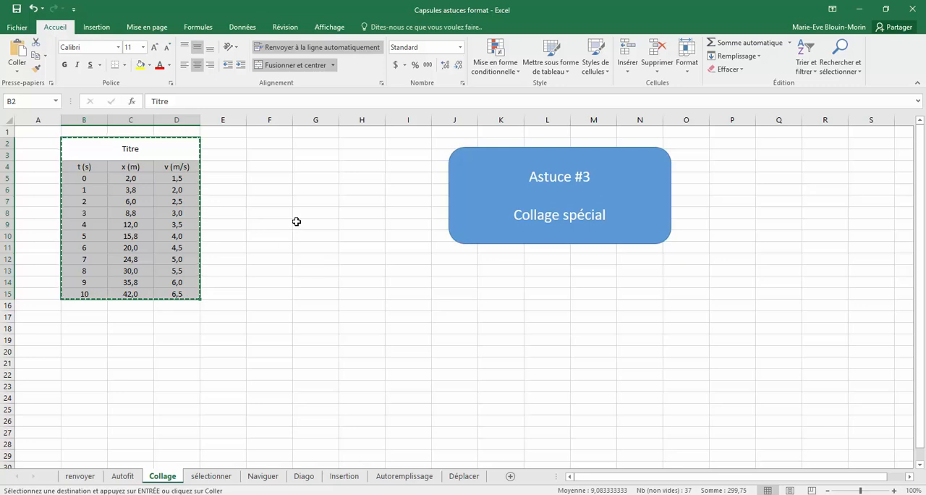
click(284, 167)
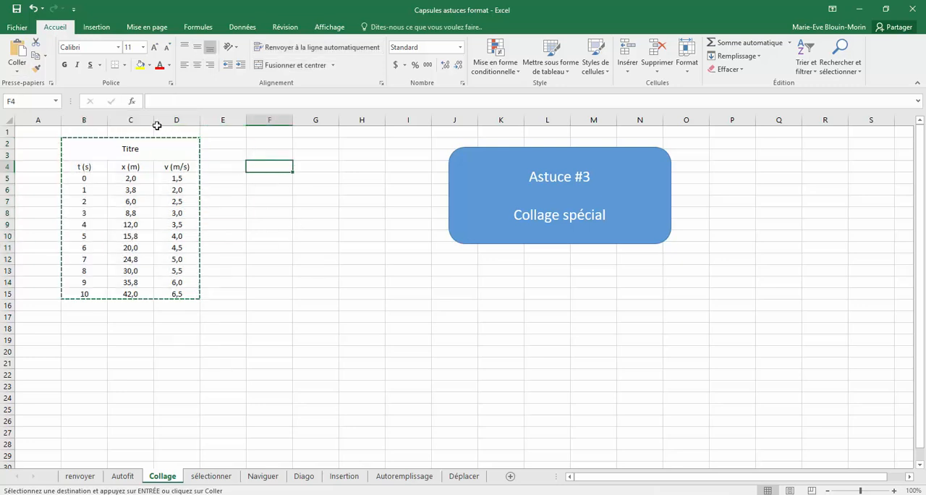
click(22, 71)
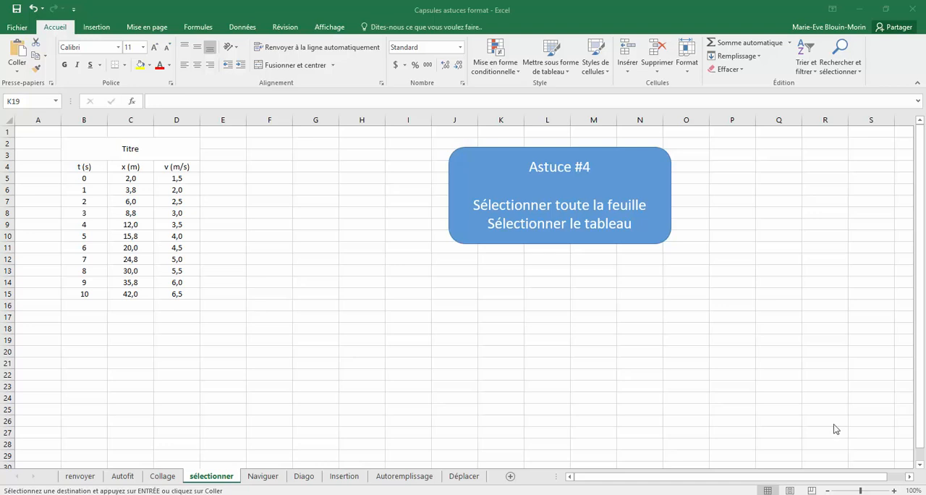
- Cancel the pending copy and select the entire sheet starting from empty cell G13
key(Escape)
click(326, 270)
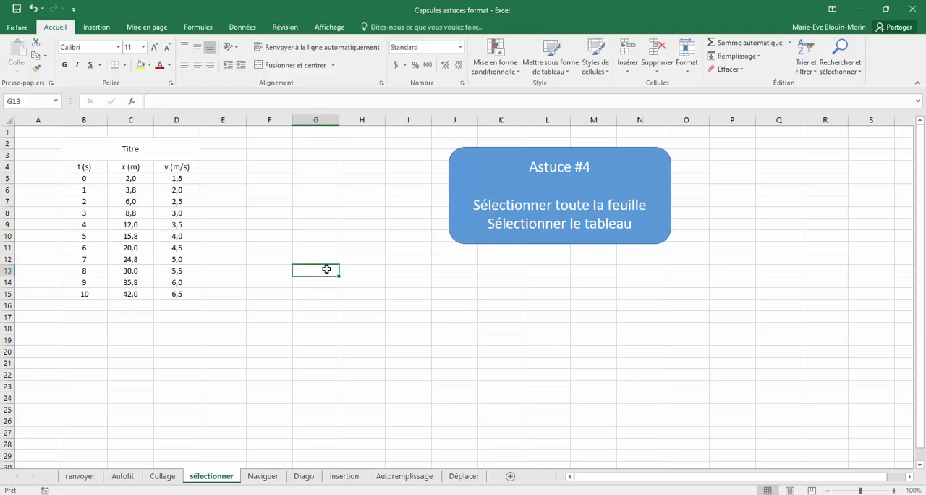
key(ctrl+a)
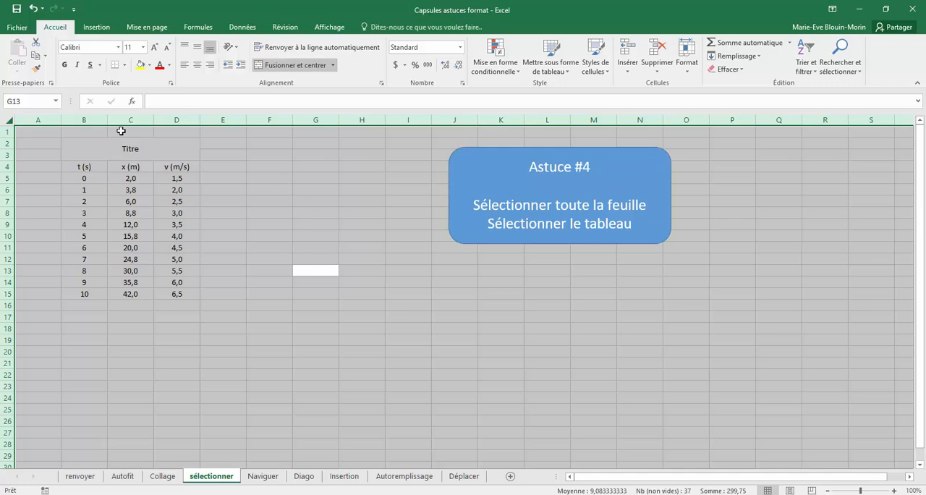
- Select the whole table B2:D15 from its title cell, and select the entire sheet
click(91, 148)
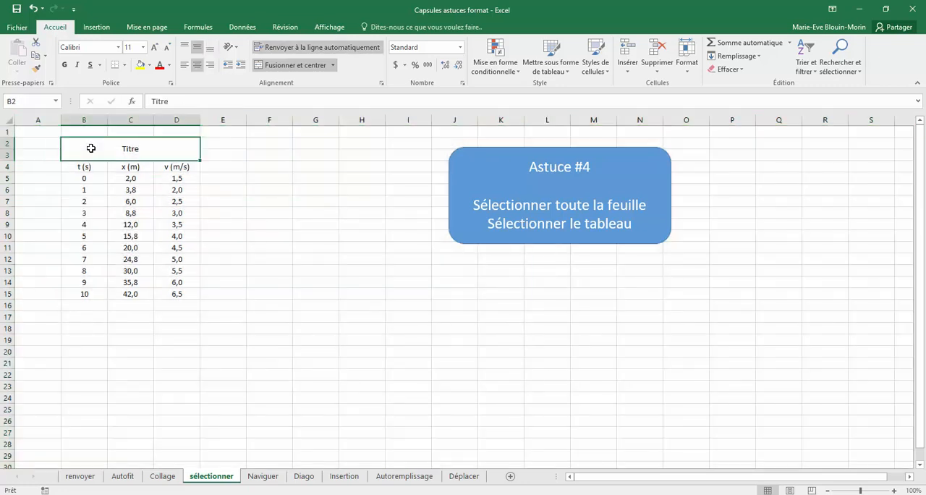
key(ctrl+a)
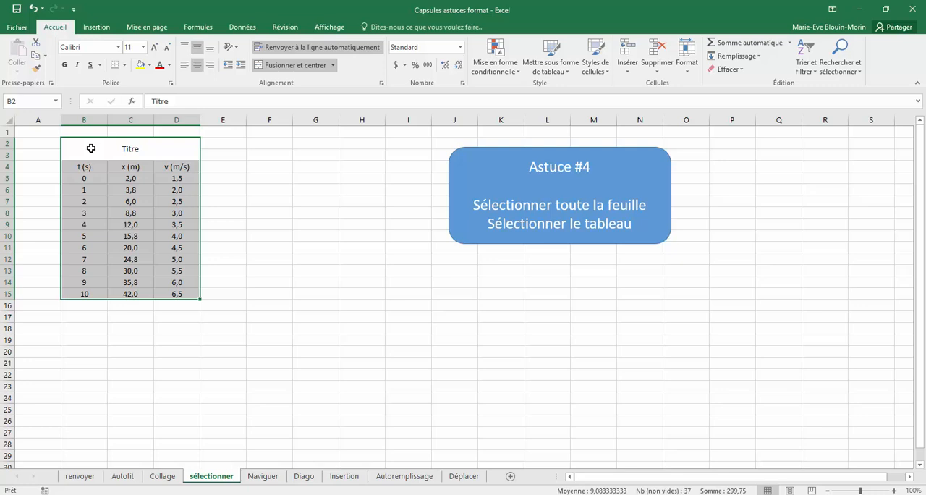
click(7, 121)
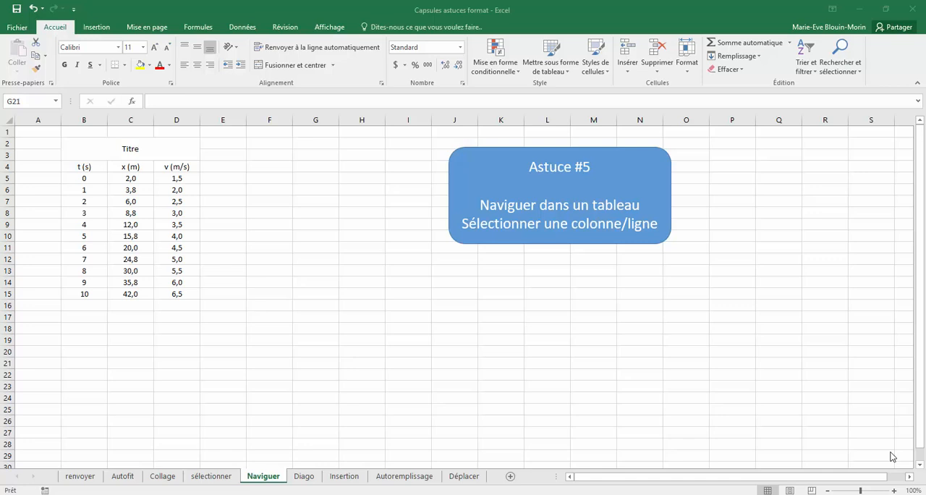
- Jump from the title cell around the table's corners, going through B15, D15 and D4 to B4
click(73, 132)
click(73, 145)
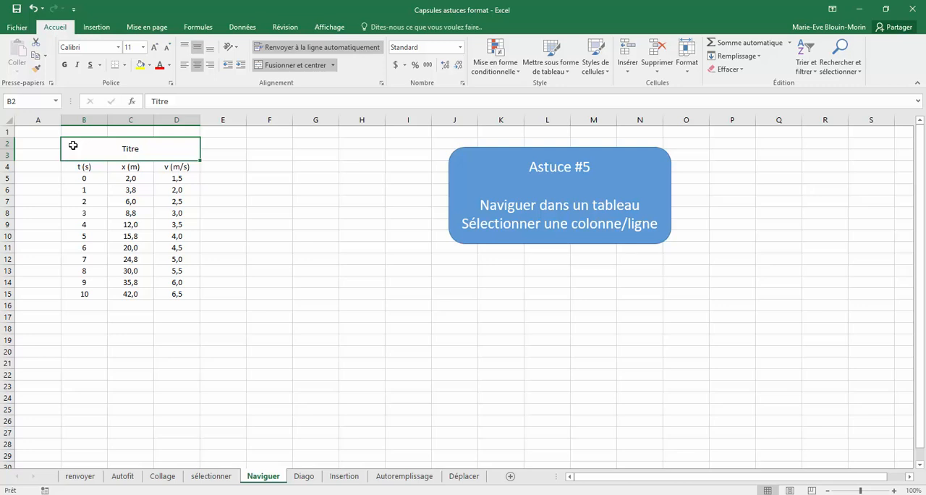
key(Down)
key(ctrl+Down)
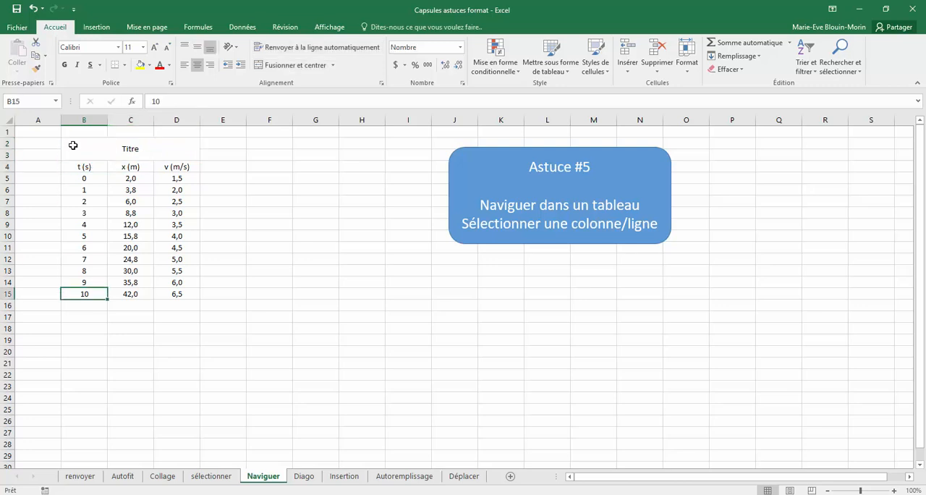
key(ctrl+Right)
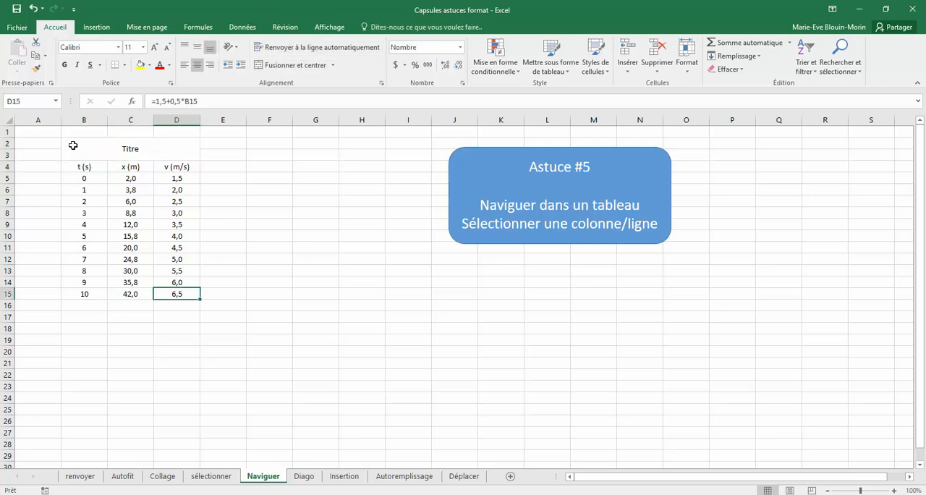
key(ctrl+Up)
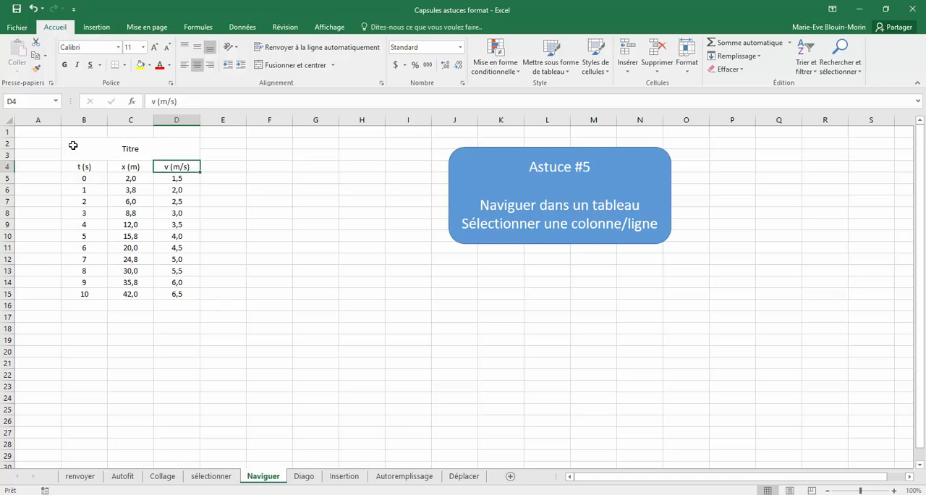
key(ctrl+Left)
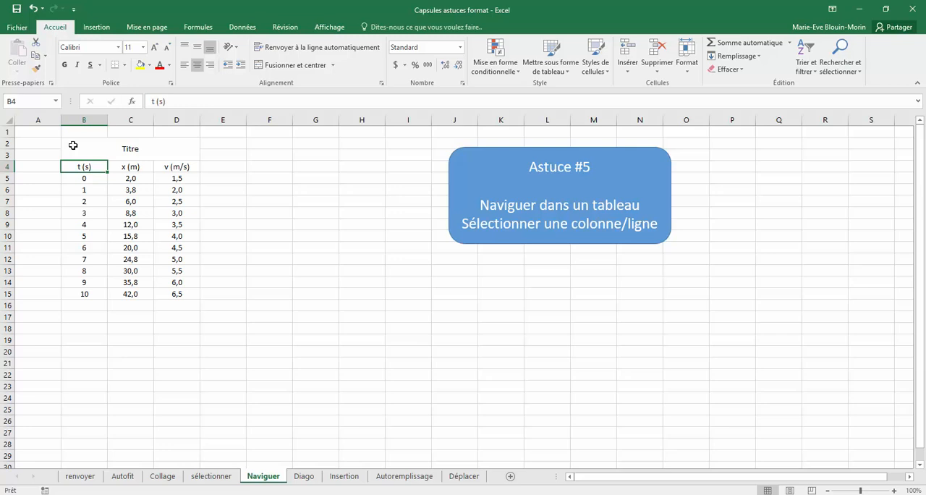
- Select the time values from B5 down to B15, and shorten the selection by three rows
key(Down)
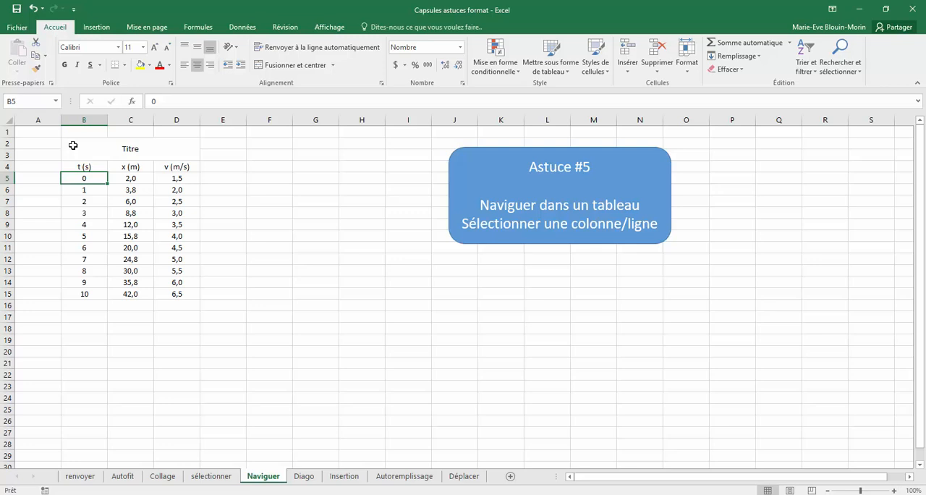
key(ctrl+shift+Down)
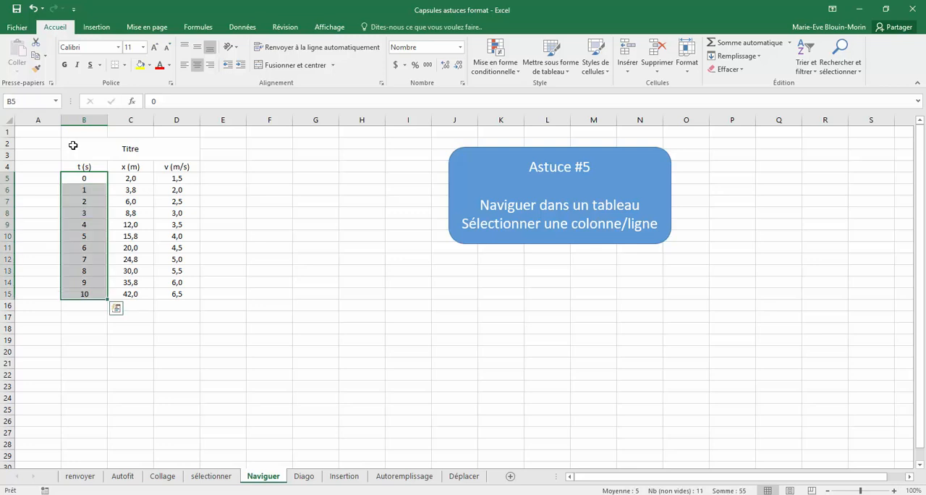
key(shift+Up)
key(shift+Up)
key(shift+Up)
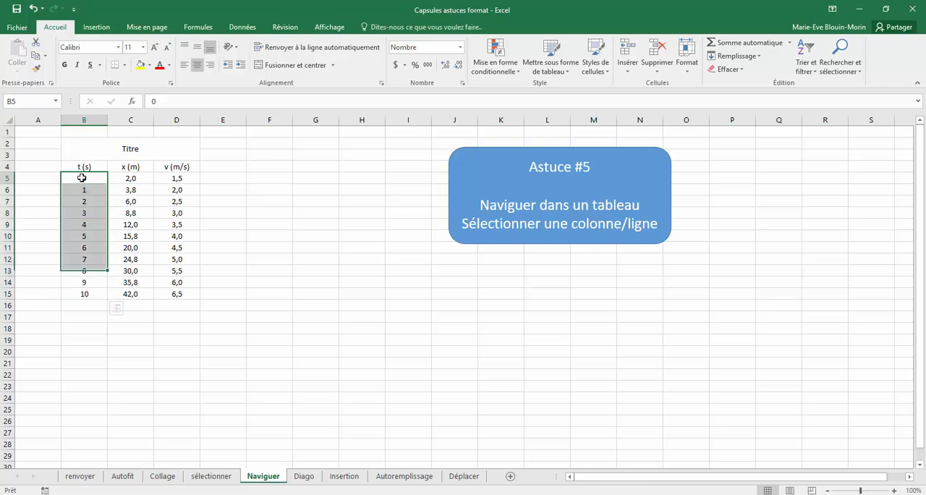
- Select the table's first data row from B5 across to its last column
click(82, 178)
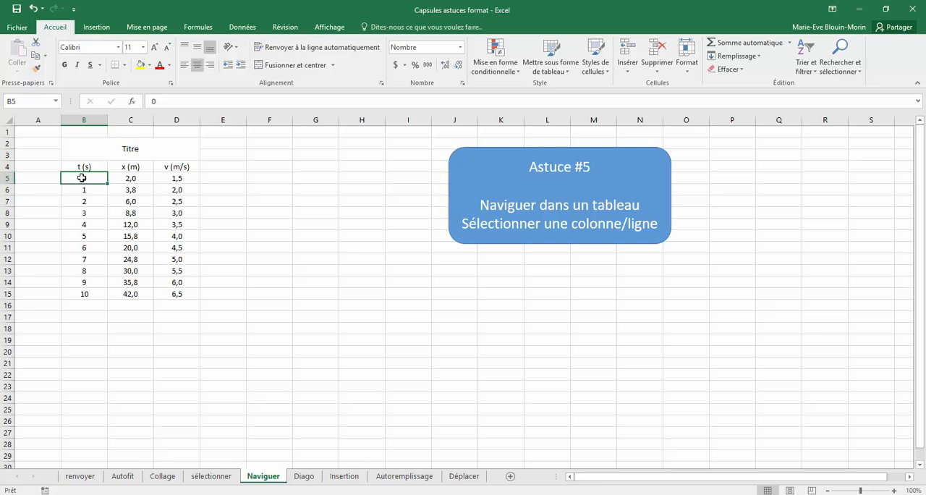
key(ctrl+shift+Right)
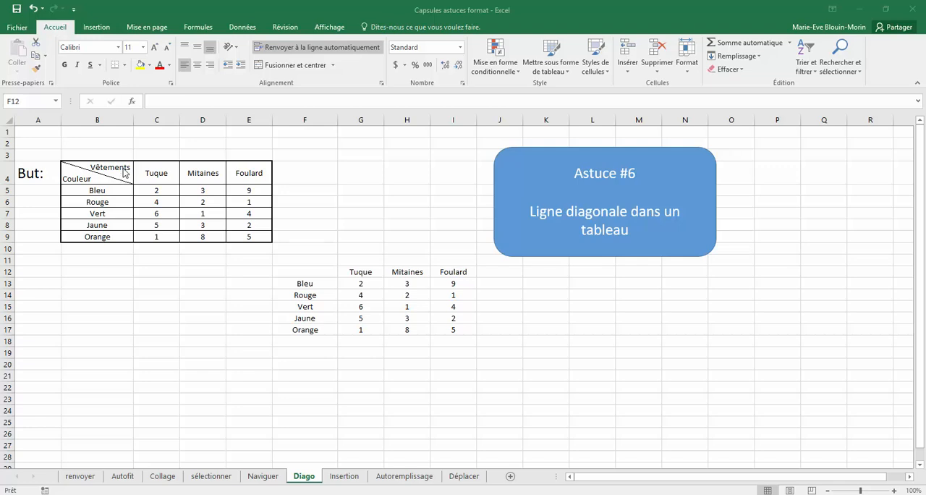
- Add a descending diagonal border to the empty header cell F12 of the unformatted table
click(308, 272)
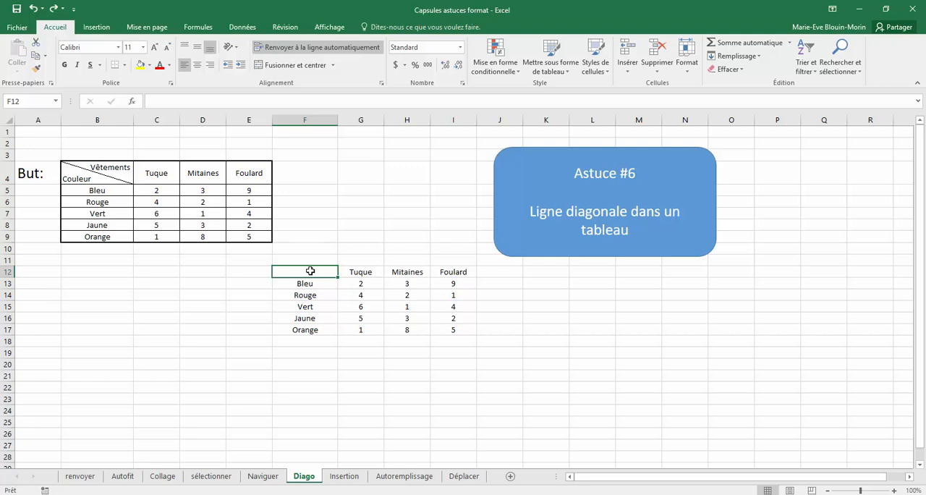
right_click(310, 270)
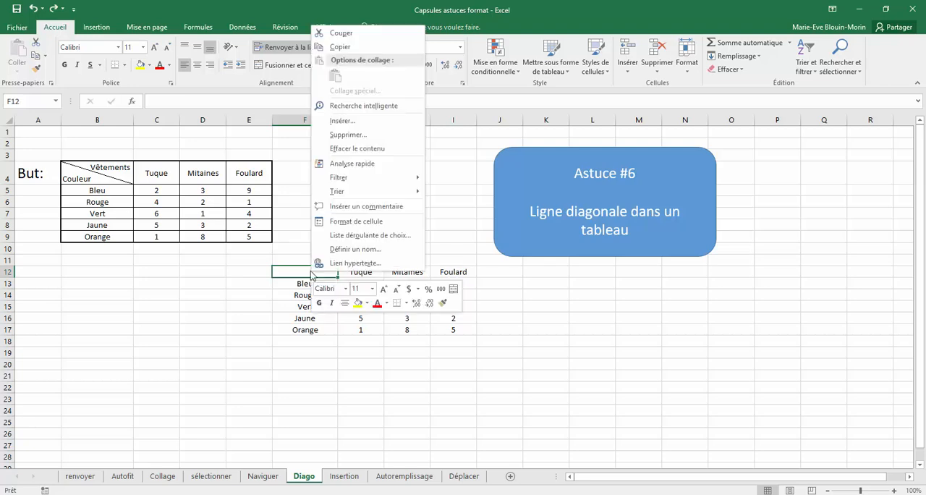
click(356, 222)
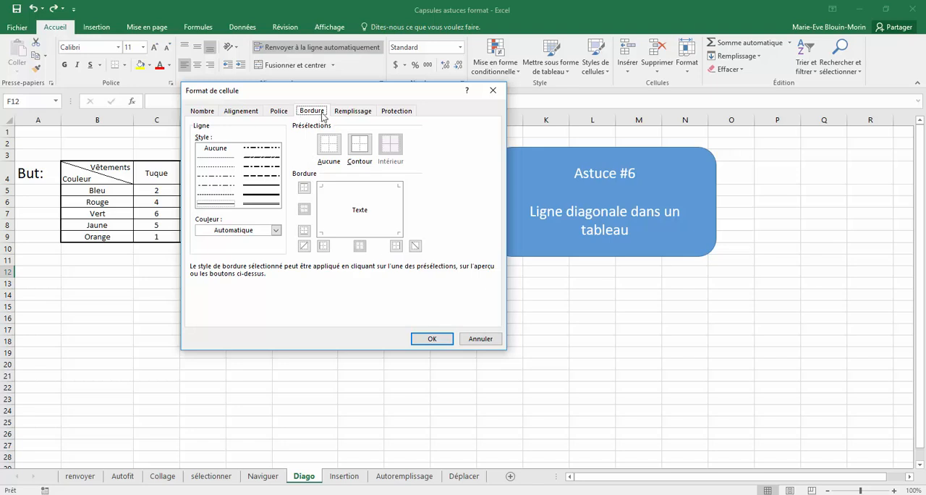
click(415, 247)
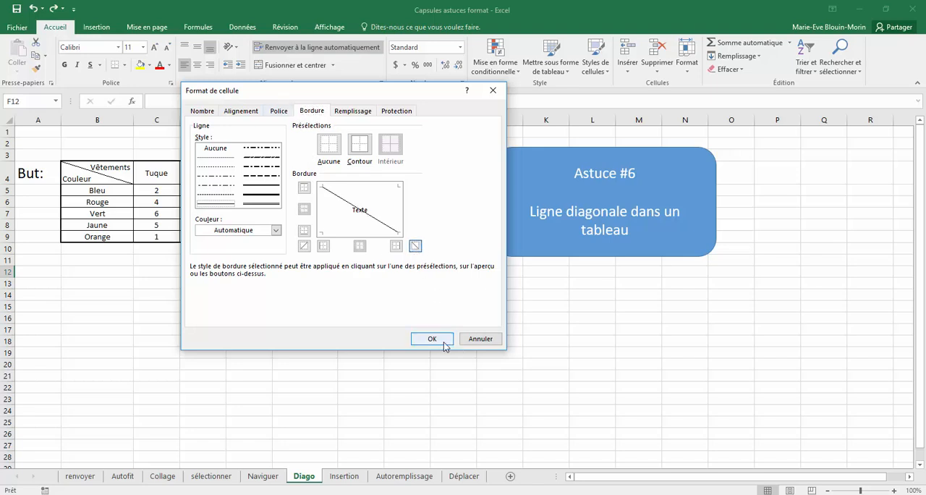
click(432, 340)
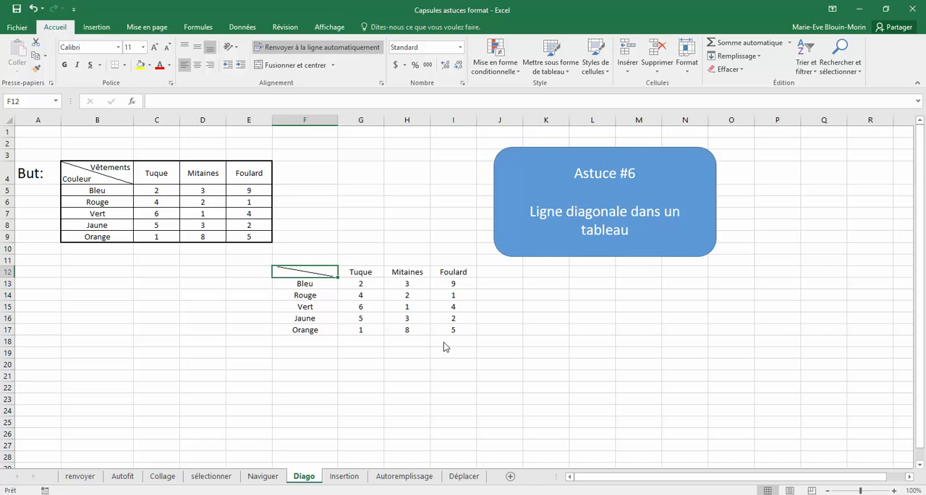
- Enter "Vêtements" in the diagonal header cell F12 and AutoFit the width of column F
double_click(300, 272)
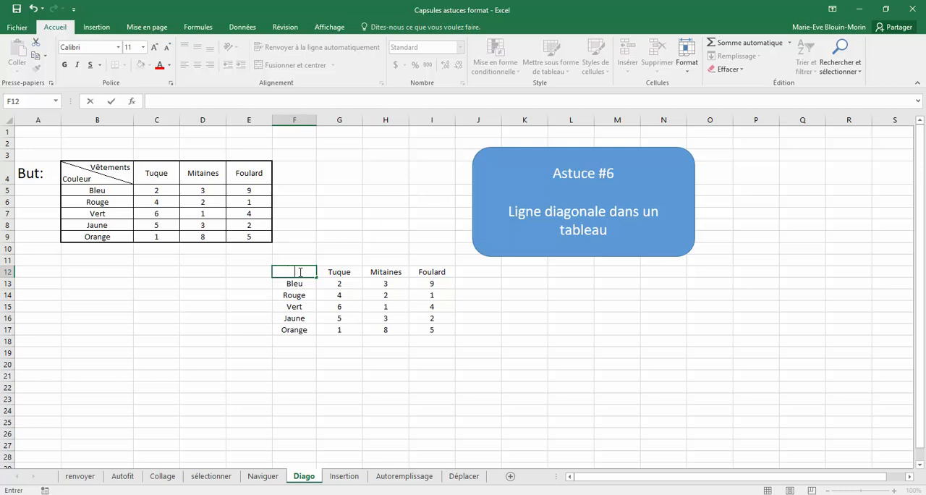
text(Vêtements)
click(571, 375)
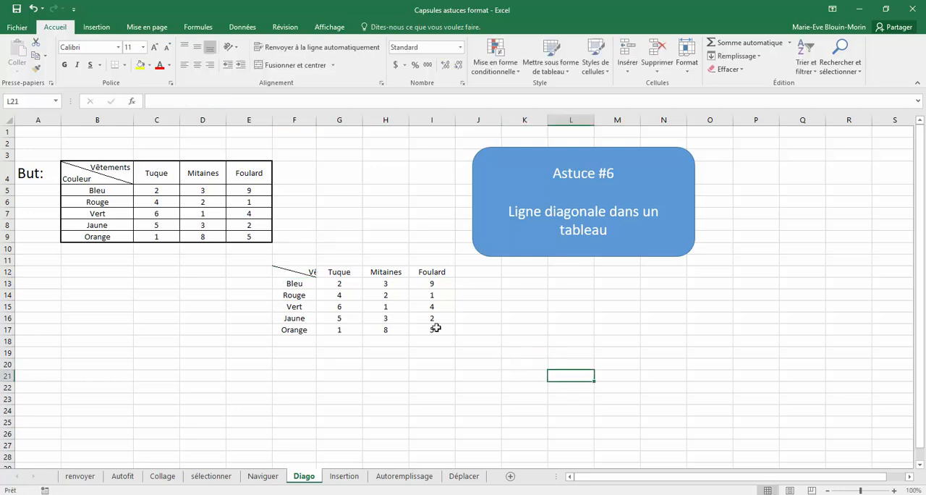
click(302, 119)
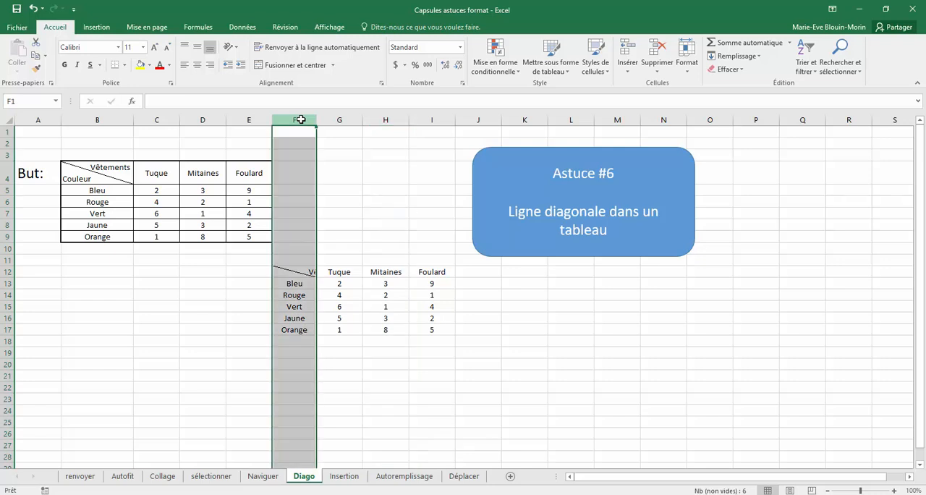
double_click(316, 120)
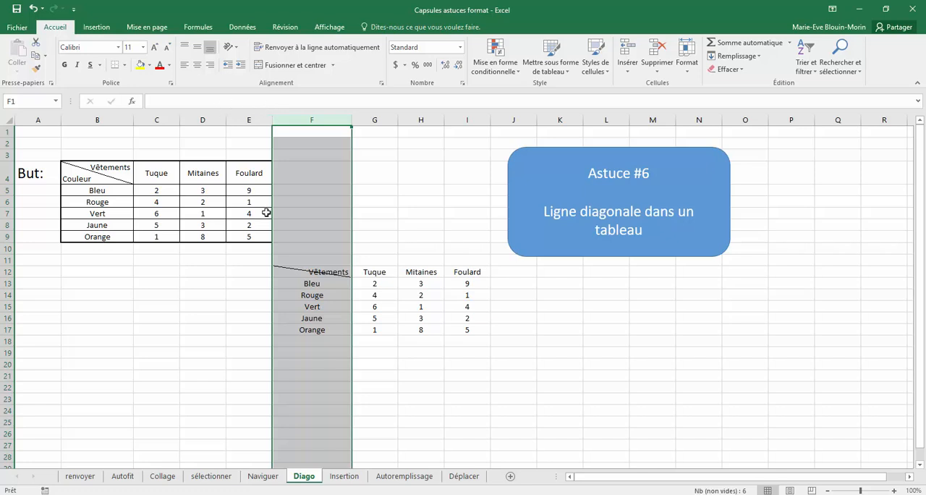
- Add a second line reading "Couleur" below "Vêtements" inside cell F12
click(347, 272)
double_click(346, 272)
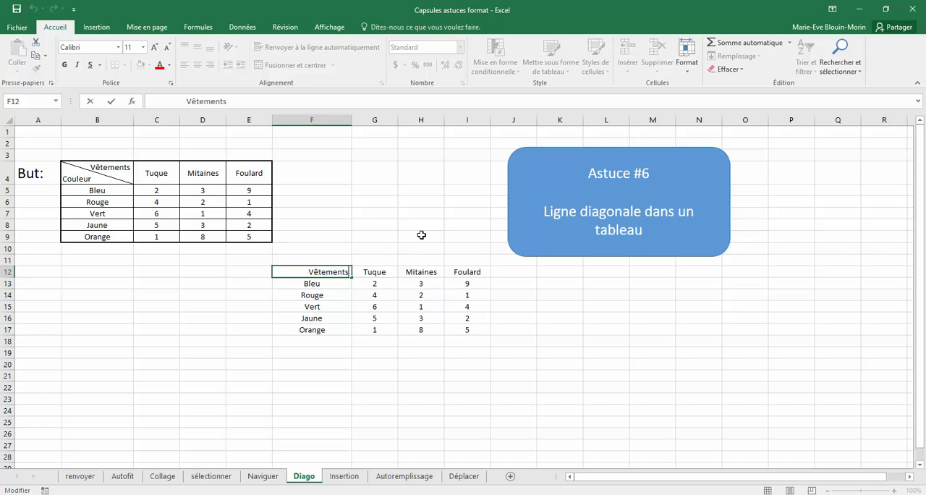
key(alt+Return)
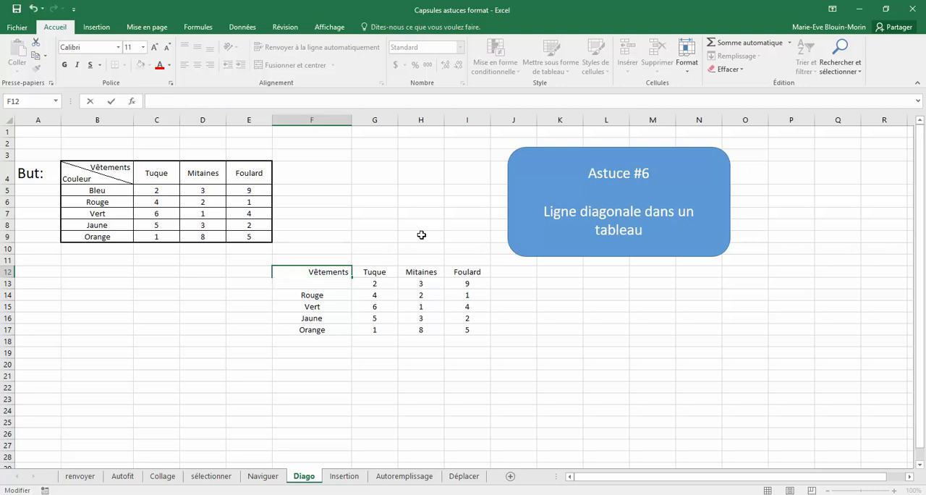
text(Couleur)
click(567, 341)
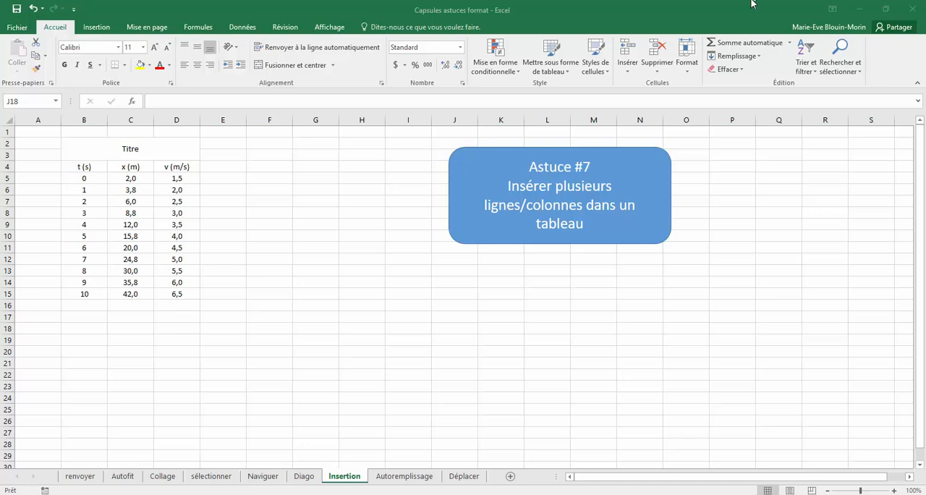
- Insert one blank row above row 9 on the Insertion sheet, and undo the insertion
click(7, 224)
right_click(7, 224)
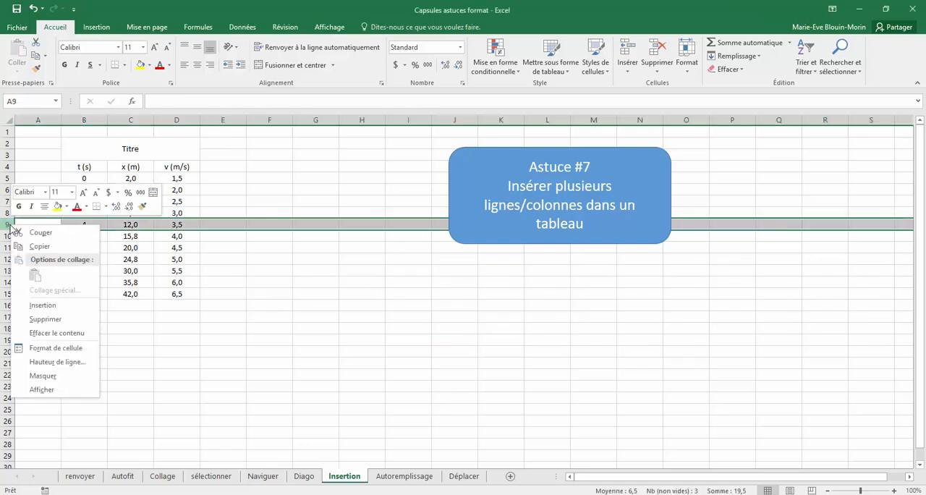
click(48, 307)
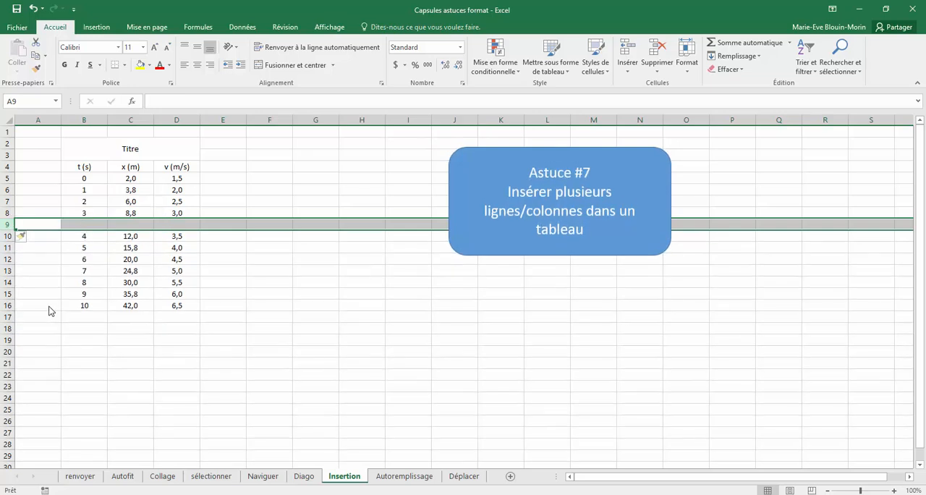
click(31, 8)
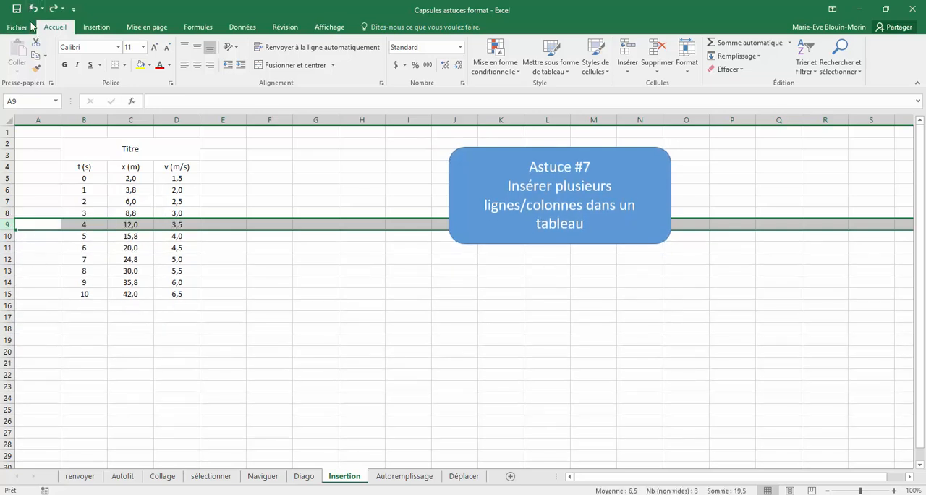
- Insert three blank rows at once above row 9, using rows 9 to 11 as the selection
click(8, 225)
drag(7, 225, 10, 246)
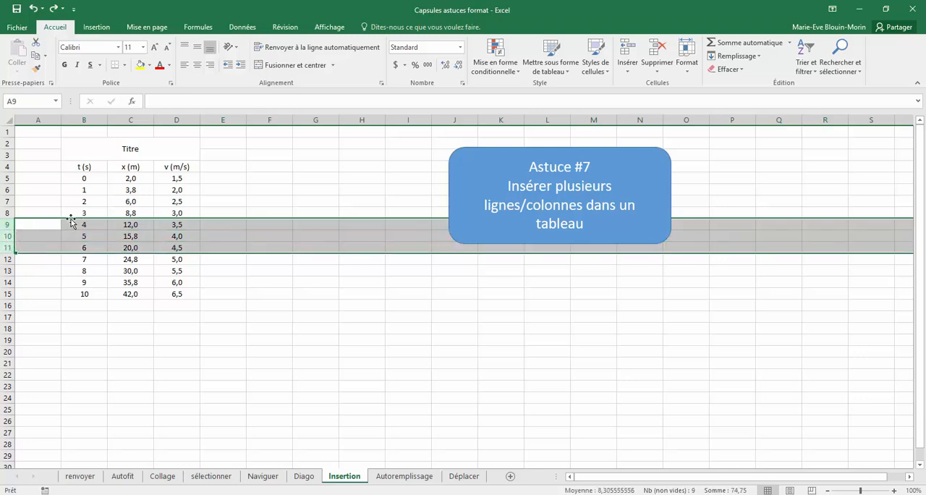
right_click(5, 225)
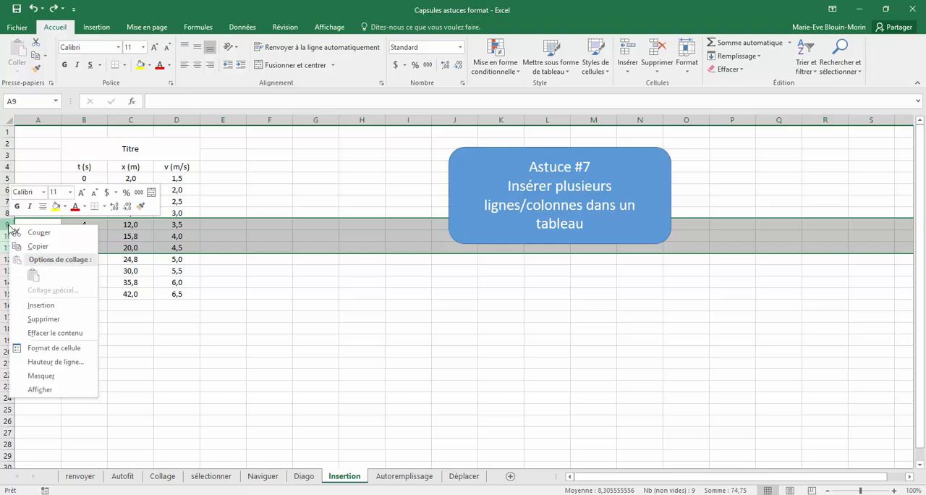
click(43, 305)
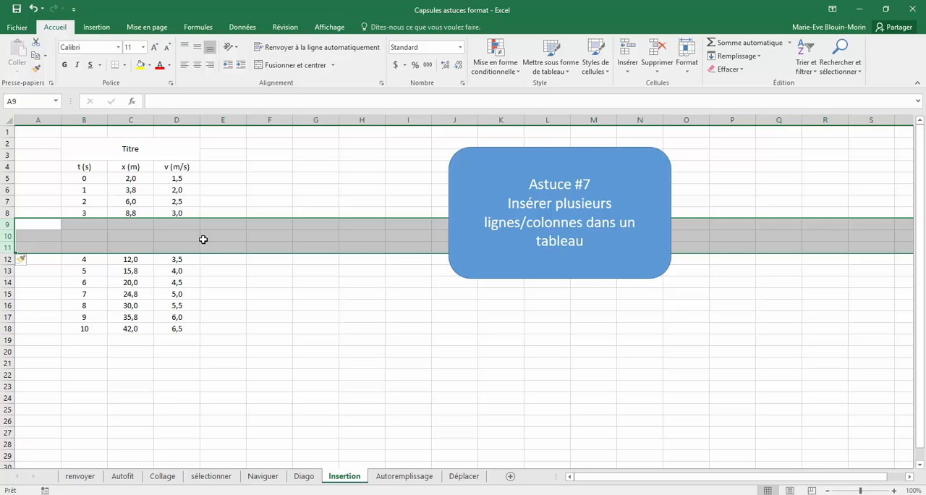
- Insert two blank columns at once before column C, using columns C and D as the selection
click(132, 120)
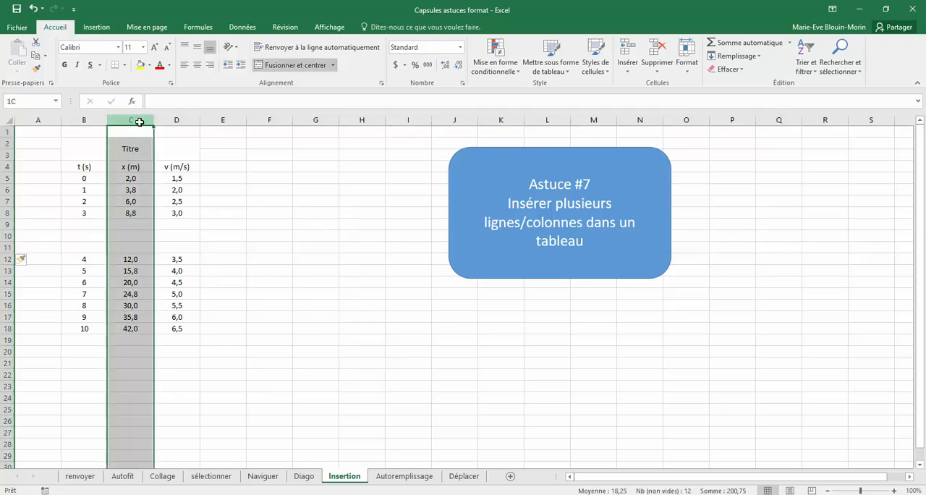
drag(136, 120, 178, 118)
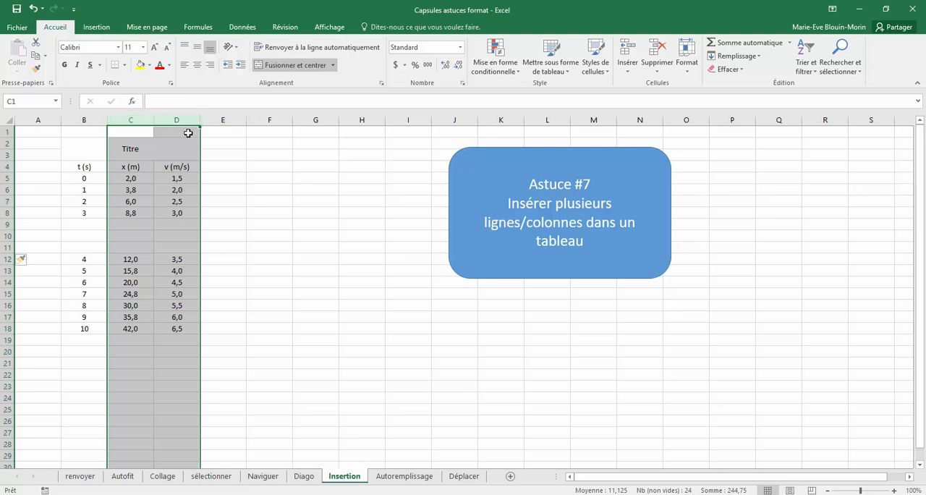
right_click(148, 120)
click(178, 203)
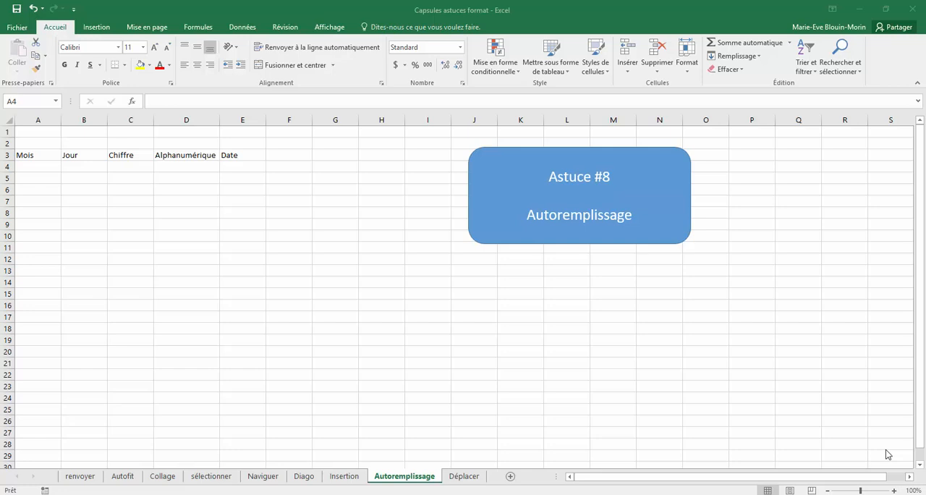
- Enter "janvier" in A4 on the Autoremplissage sheet and autofill the months down to A15
click(43, 167)
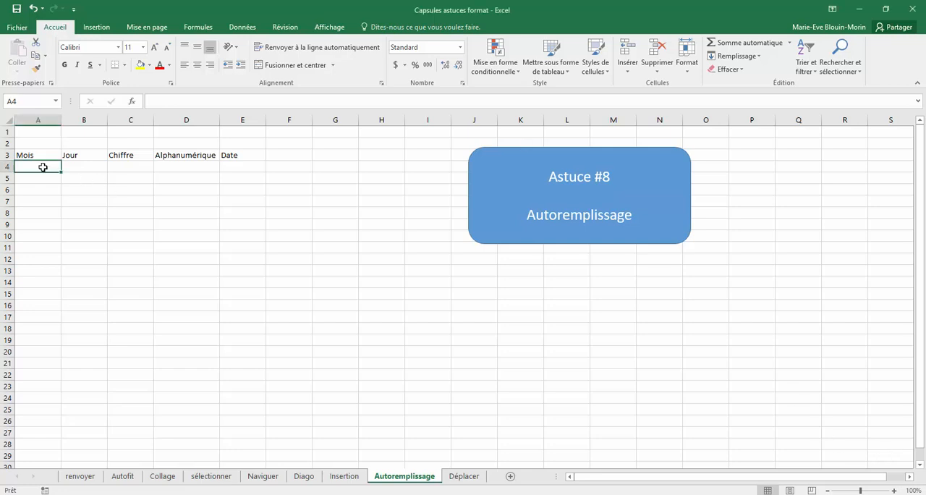
text(janvier)
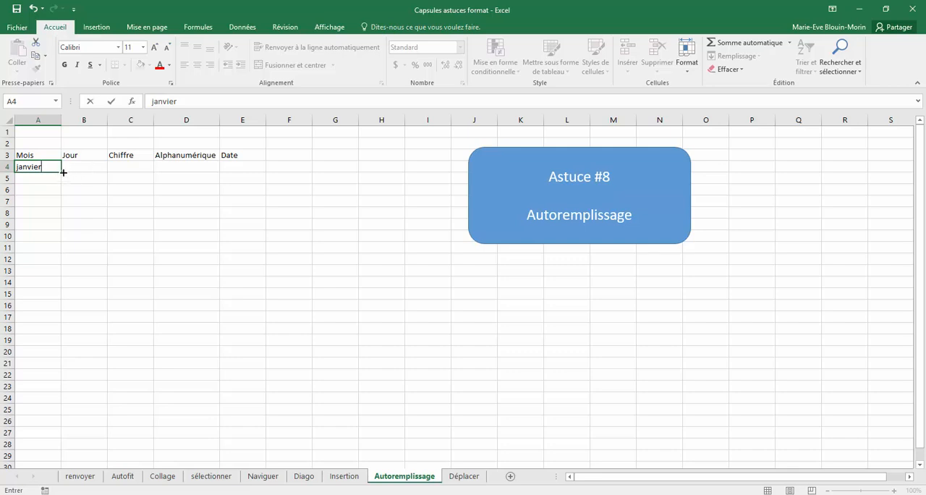
drag(63, 172, 55, 299)
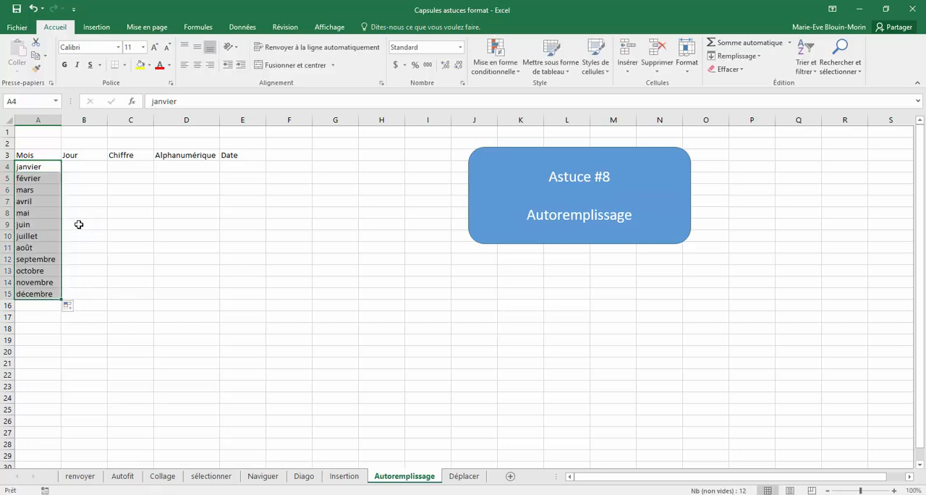
- Enter "samedi" in B4 under Jour and autofill the weekdays down to B15
click(98, 167)
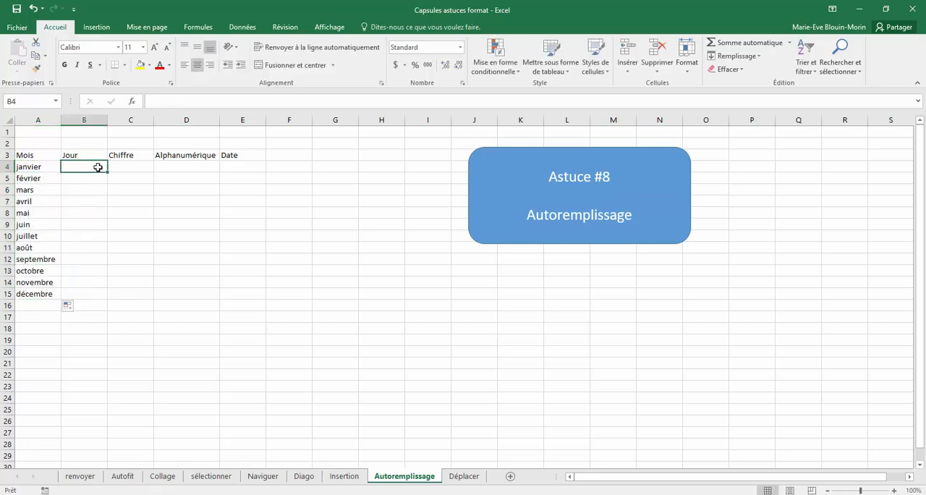
text(samedi)
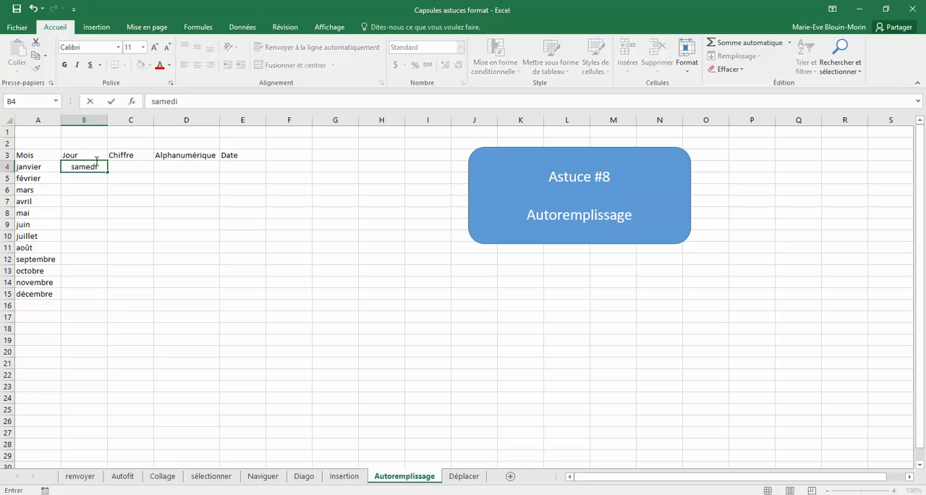
click(85, 198)
click(87, 167)
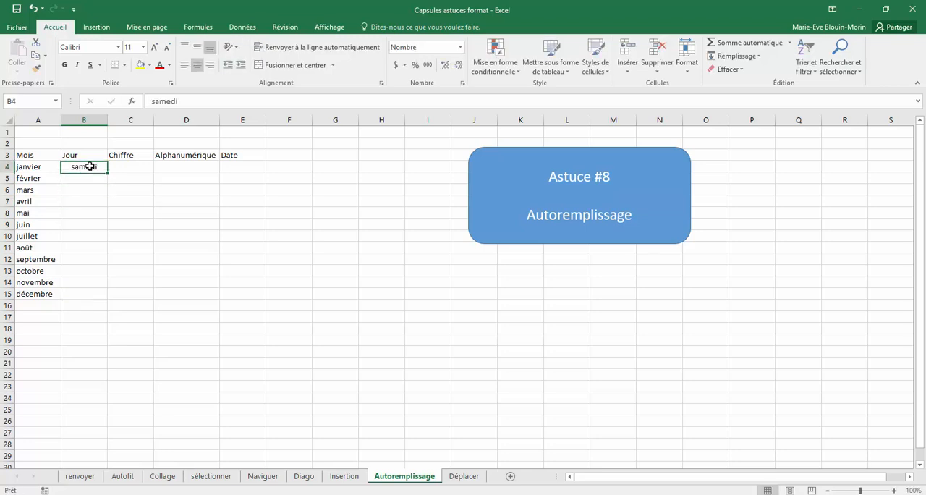
drag(108, 173, 102, 298)
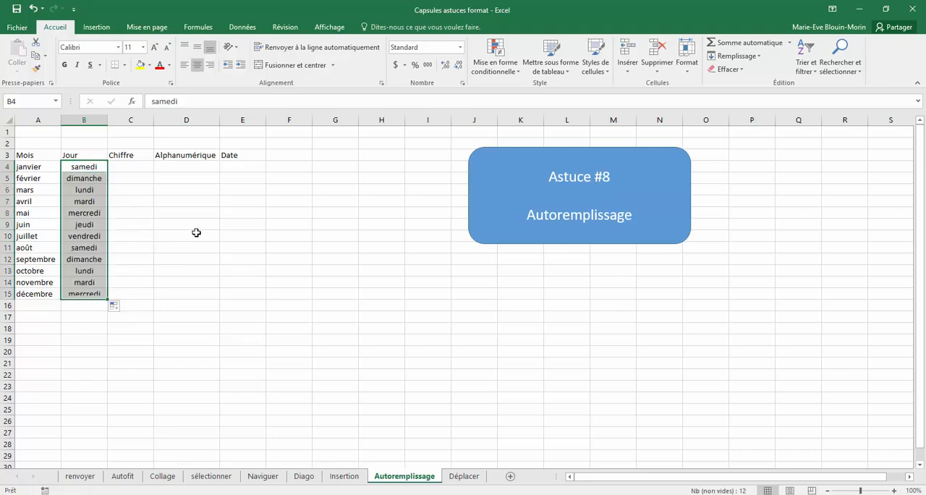
- Enter 1 in C4 under Chiffre, try filling it down to C15, and undo the fill
click(133, 167)
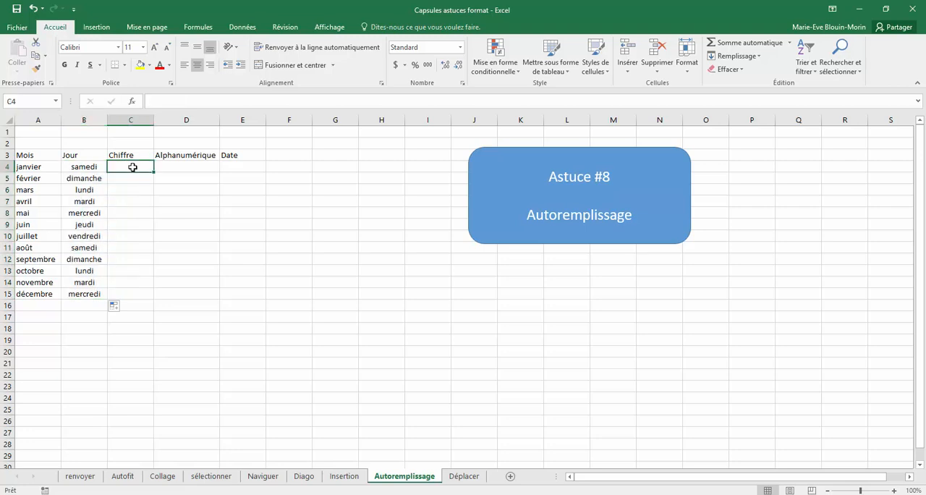
text(1)
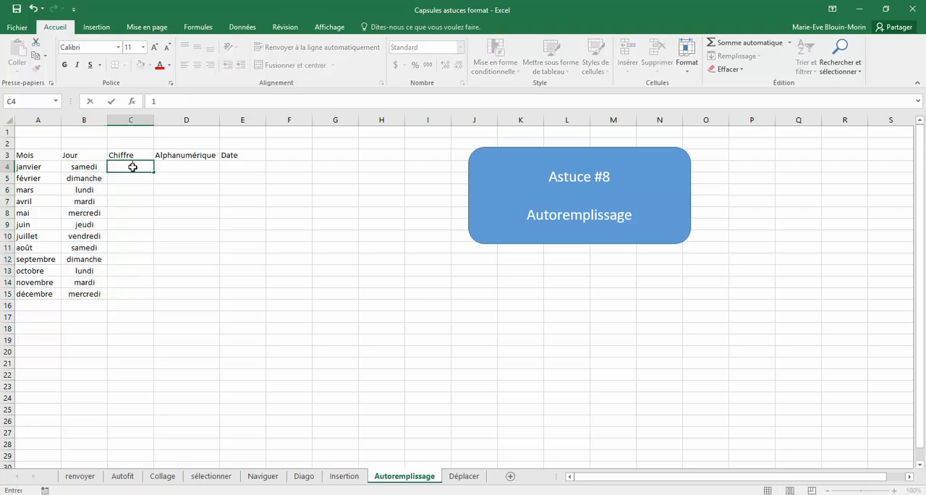
drag(154, 173, 155, 301)
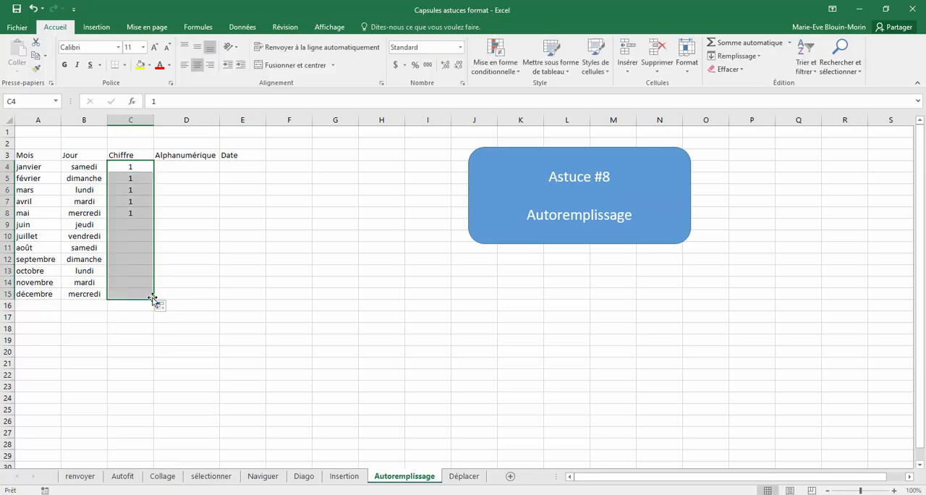
click(33, 9)
- Enter 2,0 in C5, extend the series from C4:C5 down to C15, and undo the fill
click(139, 174)
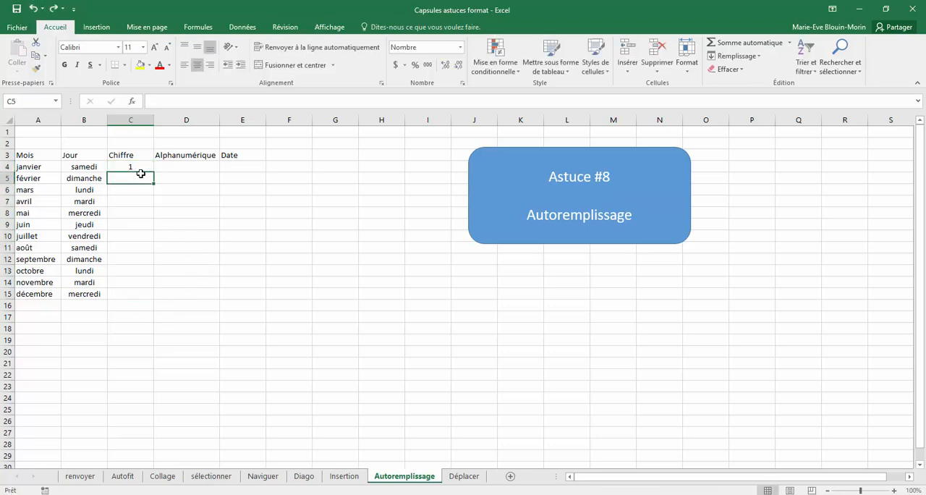
text(2,0)
key(Tab)
drag(145, 167, 140, 299)
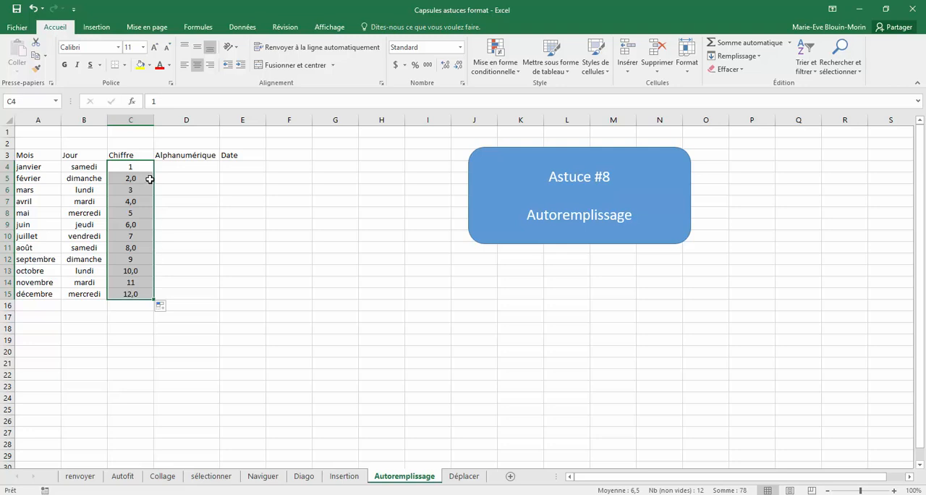
click(32, 8)
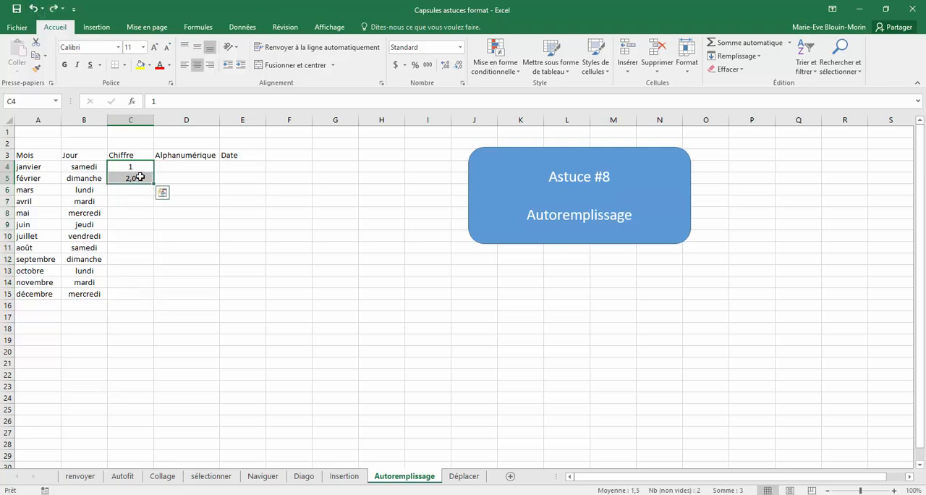
- Set C5 under Chiffre to 3 and extend the series from C4:C5 down to C15
click(140, 177)
text(3)
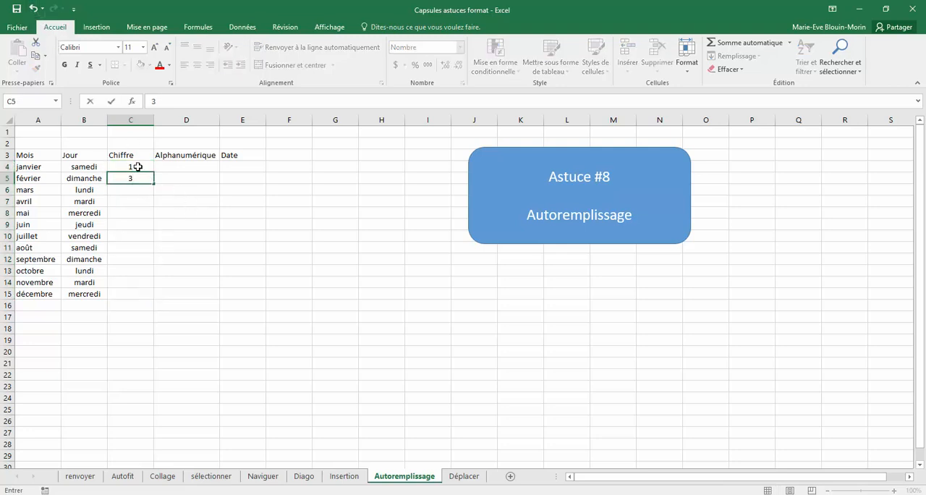
drag(138, 166, 145, 295)
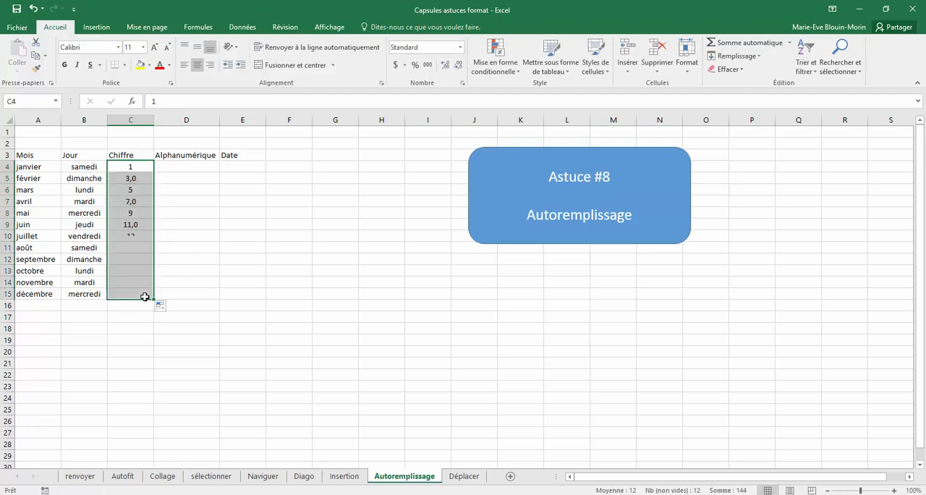
- Replace the value in C5 with 5 and extend the C4:C5 series down to C15
click(138, 167)
click(137, 178)
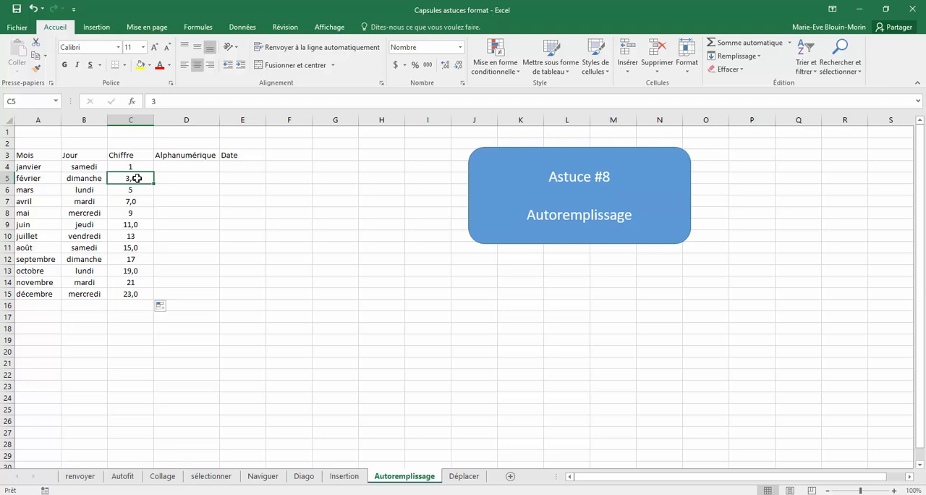
text(5)
drag(142, 163, 148, 298)
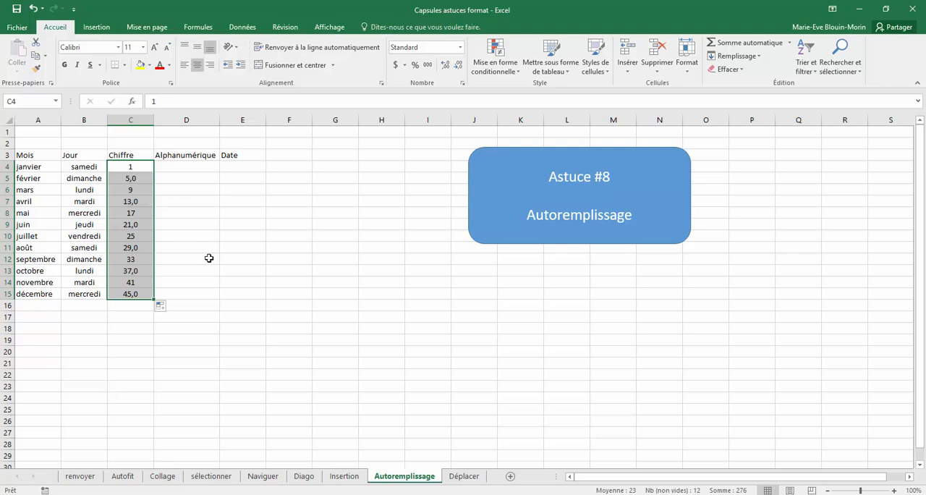
- Enter "s1" in D4 under Alphanumérique and autofill the series down to D15
click(192, 167)
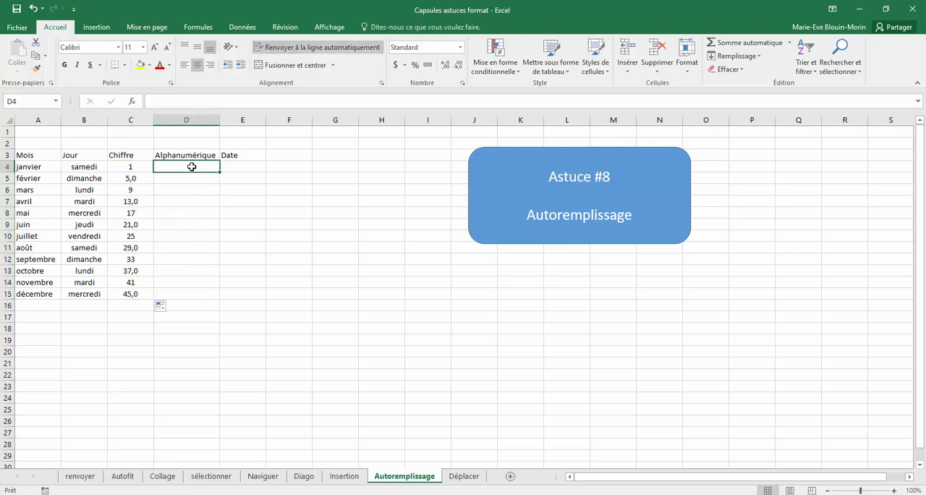
text(s1)
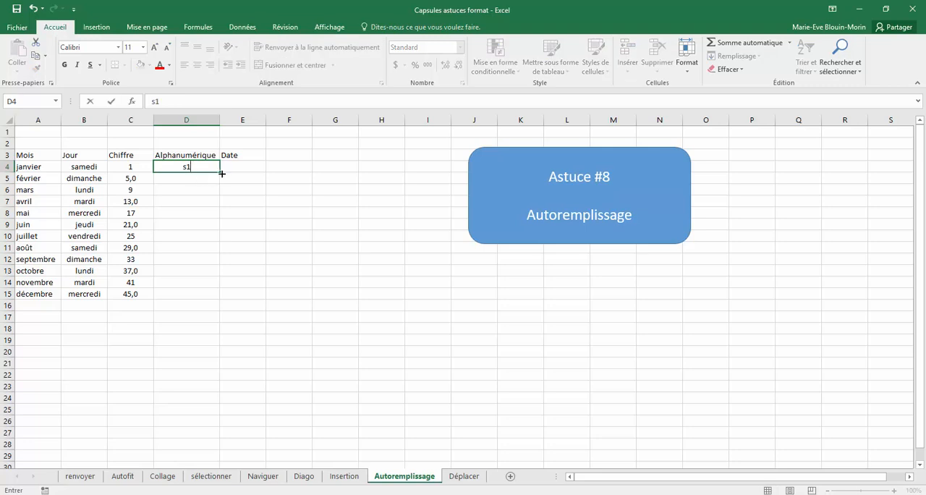
drag(218, 174, 212, 296)
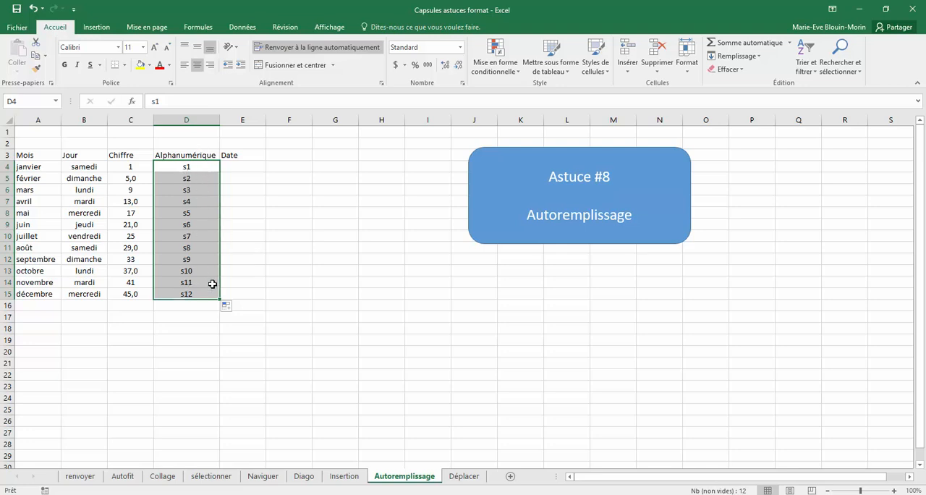
- Enter "25 janvier" in E4 under Date and autofill the dates down to E15
click(249, 167)
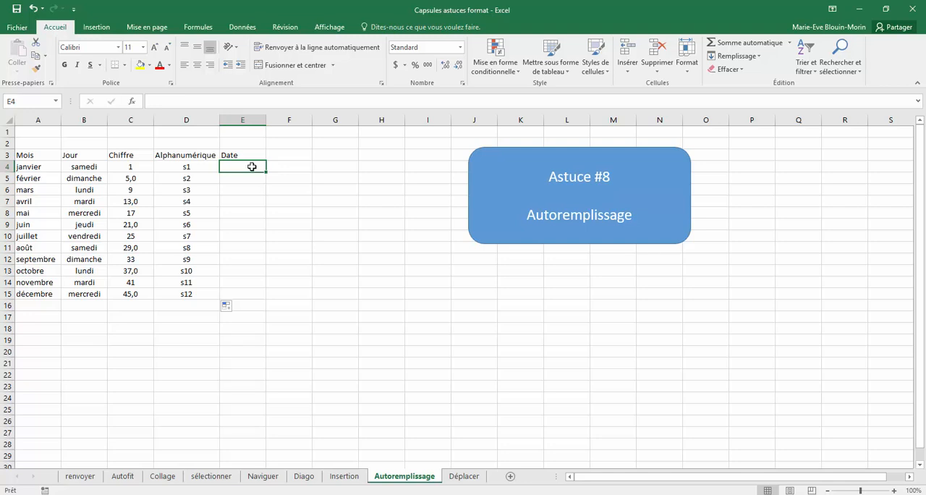
text(25 janvier)
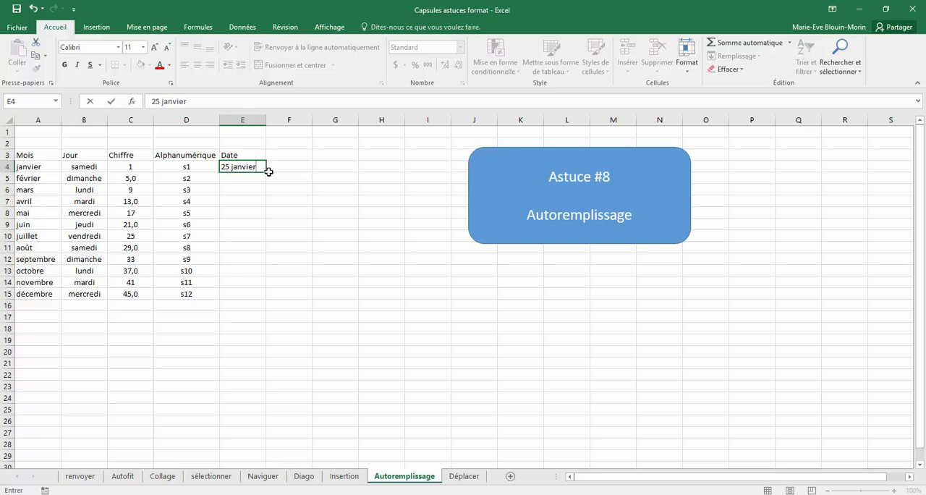
drag(266, 172, 268, 299)
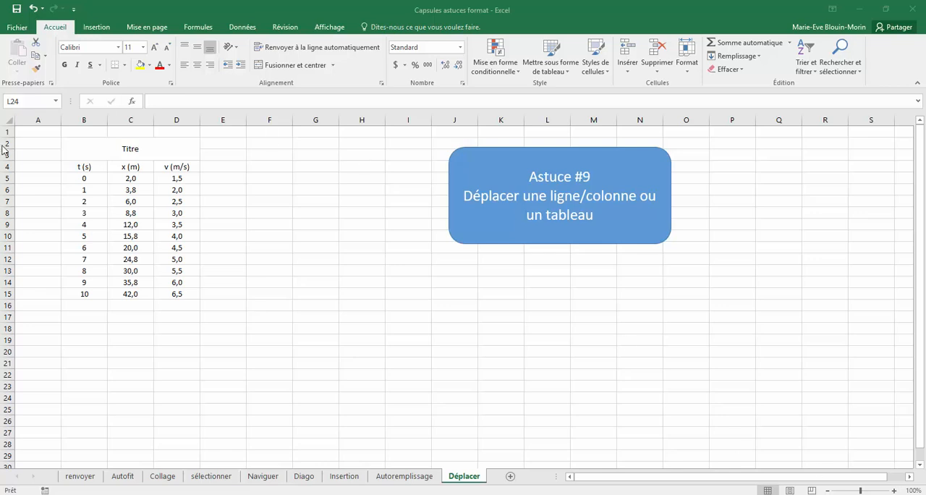
- On the Déplacer sheet, move the v (m/s) column from D4:D15 to E4:E15 and undo the move
drag(167, 168, 163, 295)
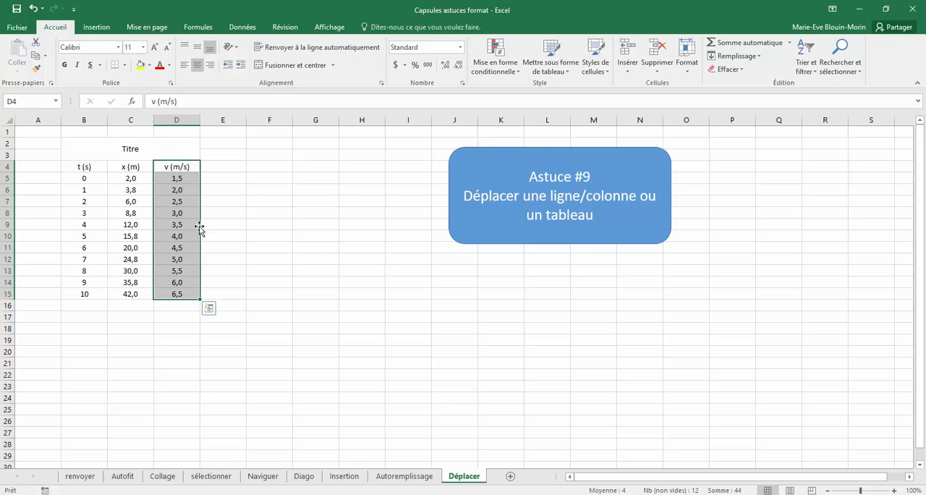
drag(203, 228, 217, 232)
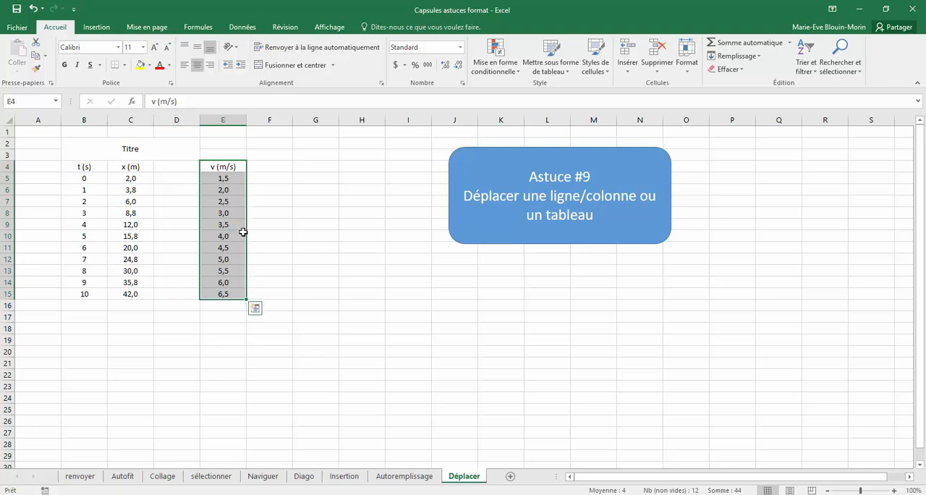
click(32, 9)
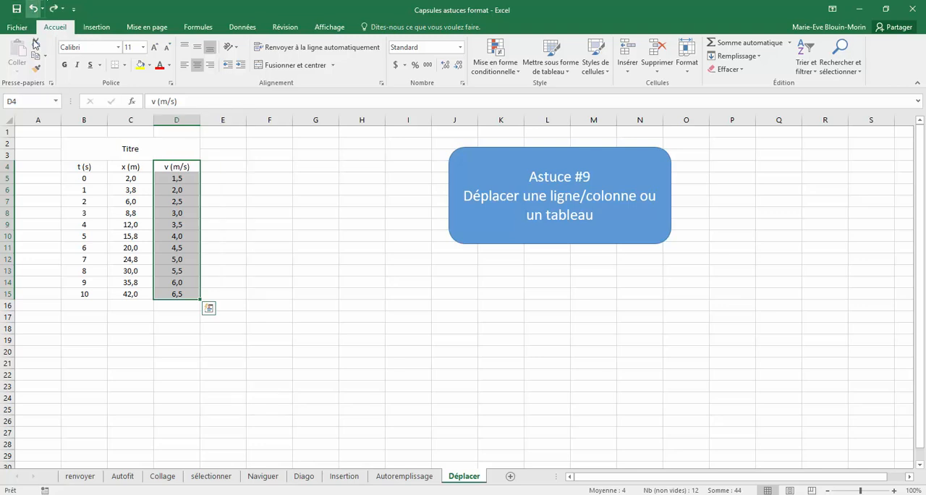
- Move the whole Titre table from B2:D15 to G13:I26 and shift its rows for t = 7 to 10 down to start at G27
drag(84, 153, 141, 293)
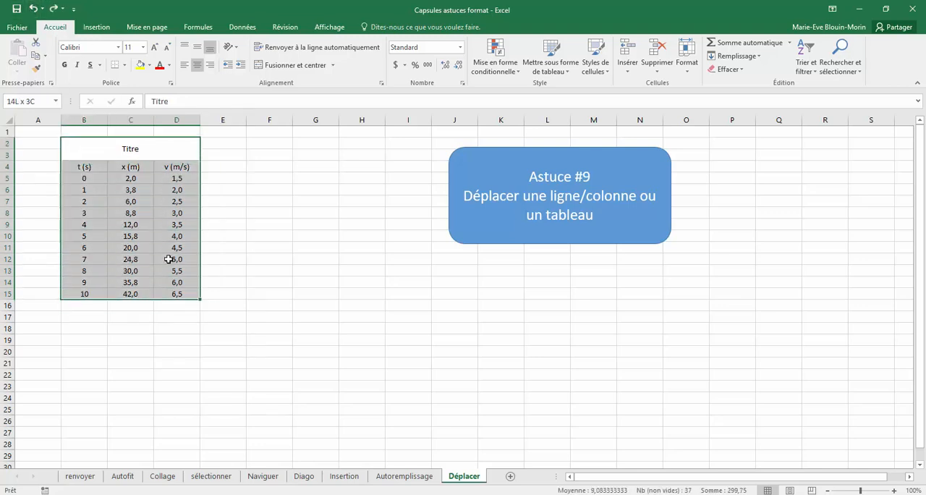
drag(199, 224, 429, 351)
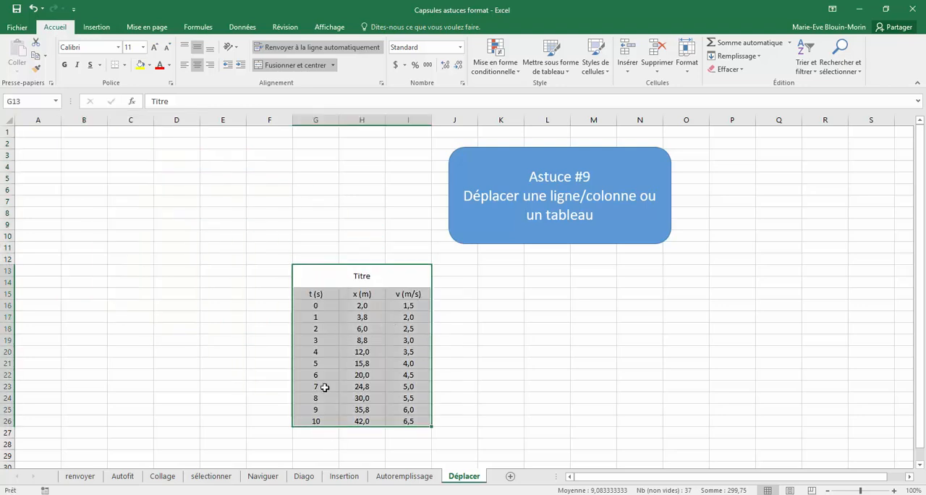
drag(320, 385, 392, 474)
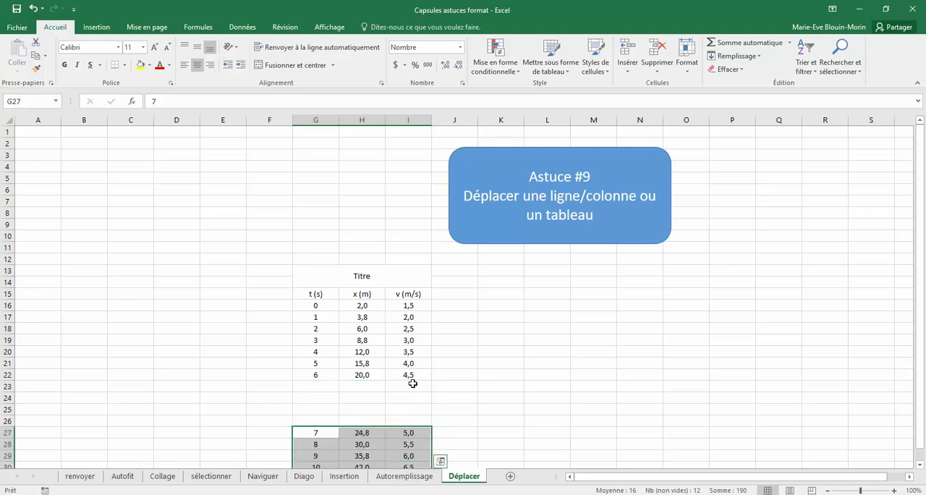